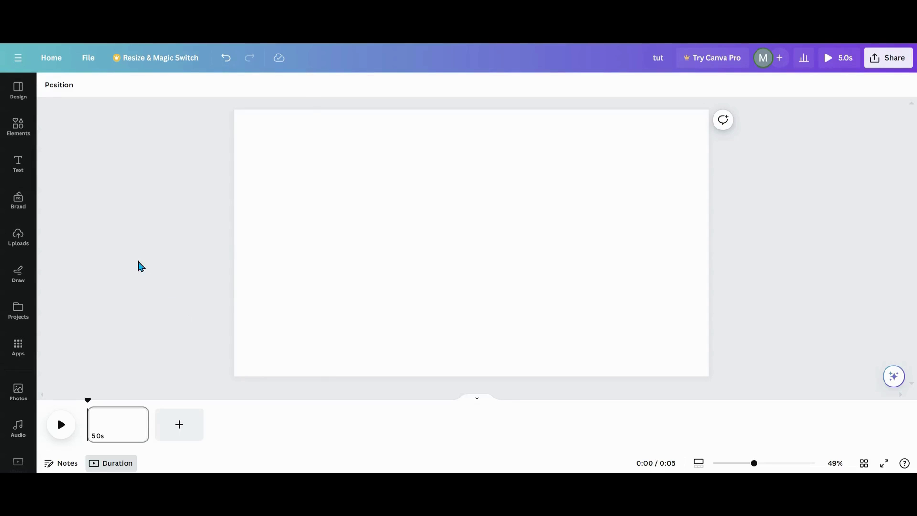
Step: Show the Elements library with its charts, tables, frames and grids beside the blank page
click(18, 133)
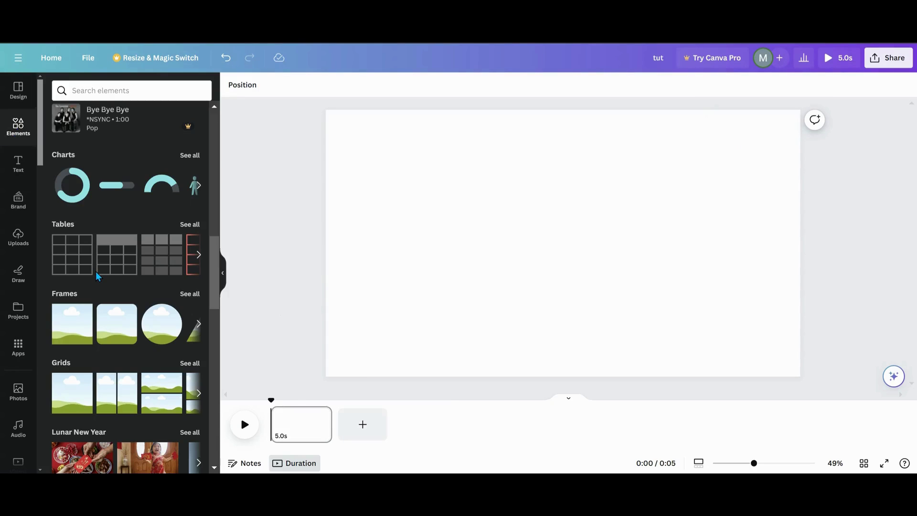
Step: Add a landscape frame, move it up and resize it into a tall narrow strip about 310 by 864
click(67, 333)
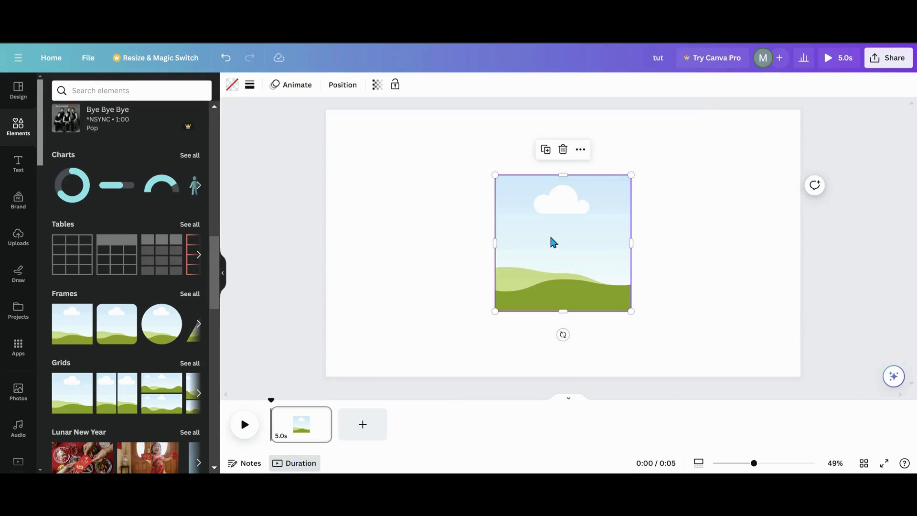
drag(550, 238, 550, 199)
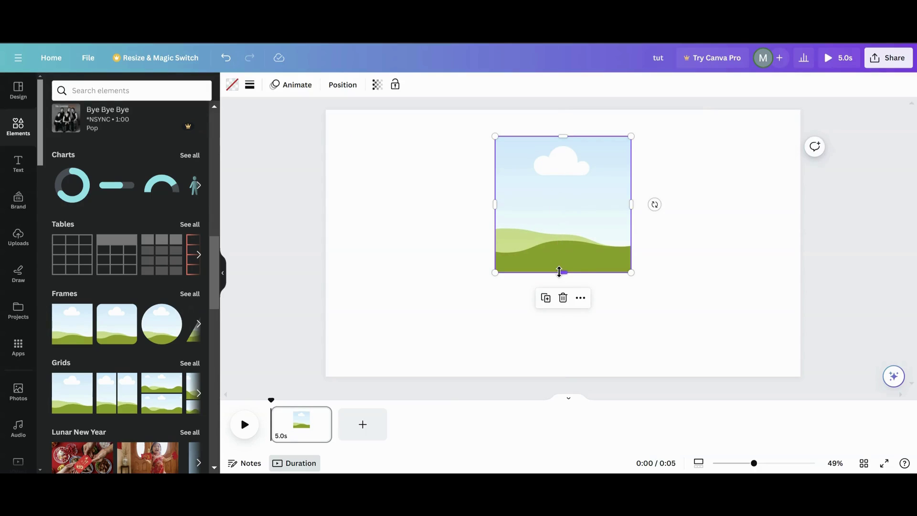
drag(560, 272, 554, 350)
drag(631, 242, 546, 243)
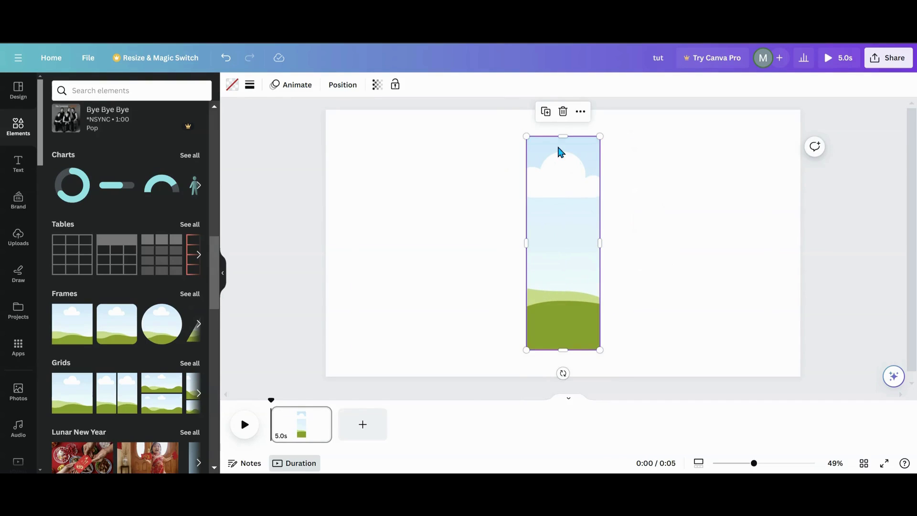
Step: Duplicate the strip and place a slightly shorter copy flush to its right, centred on the page
click(545, 111)
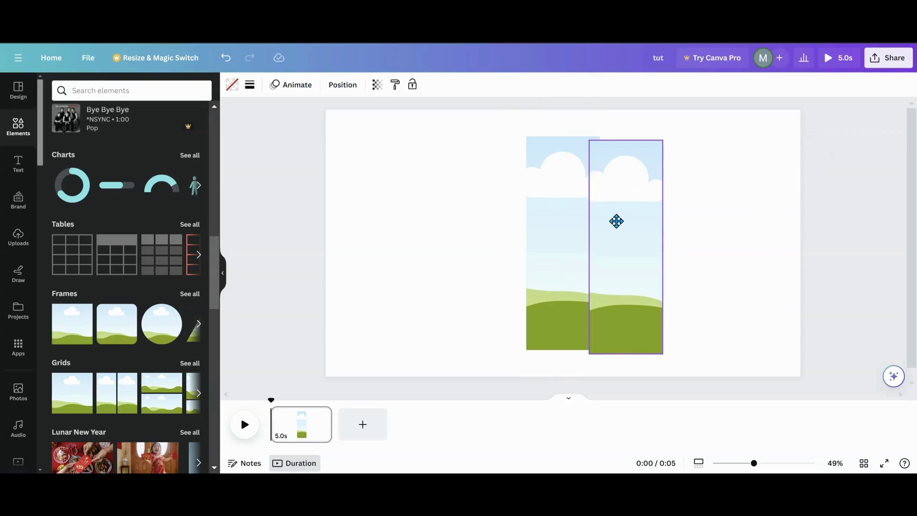
mouse_move(616, 221)
mouse_down()
mouse_move(639, 215)
mouse_move(626, 216)
mouse_up()
drag(673, 137, 662, 160)
drag(638, 246, 638, 229)
Step: Add two more copies on the left, shrinking the leftmost to about 231 by 672 and centring it
click(617, 132)
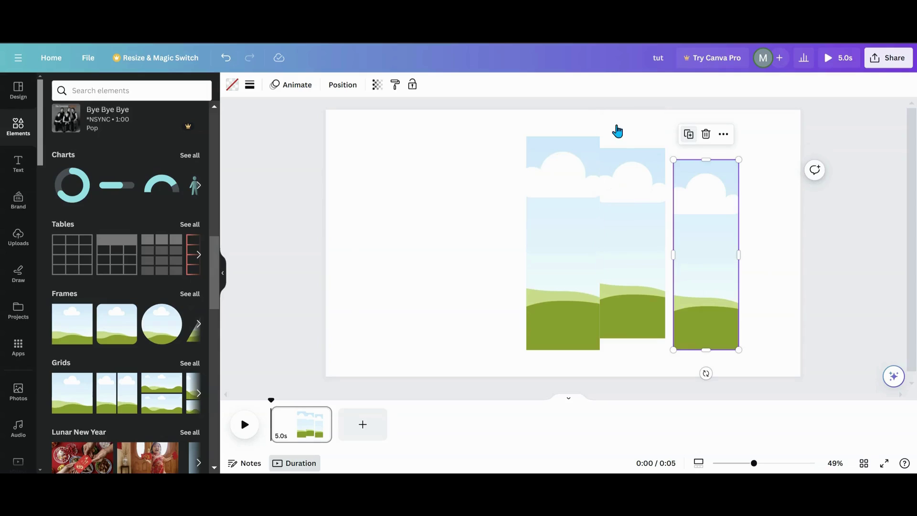
drag(698, 221, 485, 211)
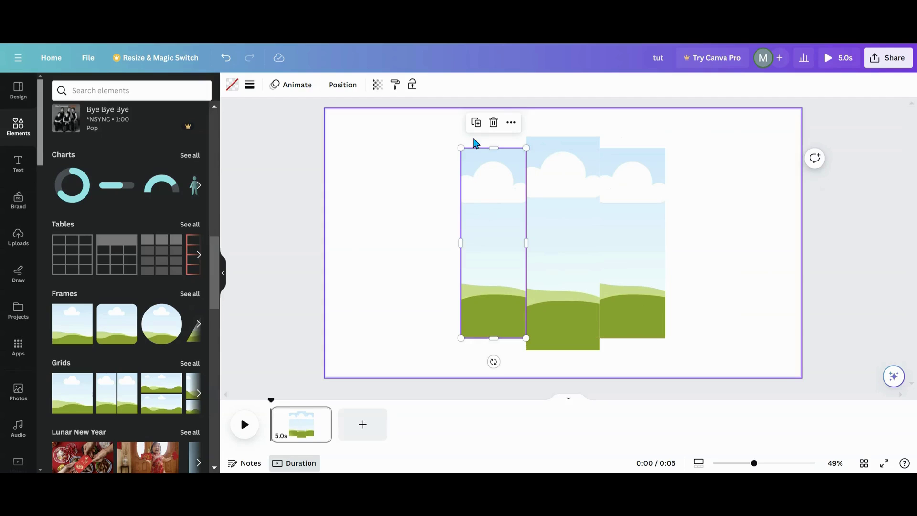
click(476, 124)
drag(371, 224, 445, 224)
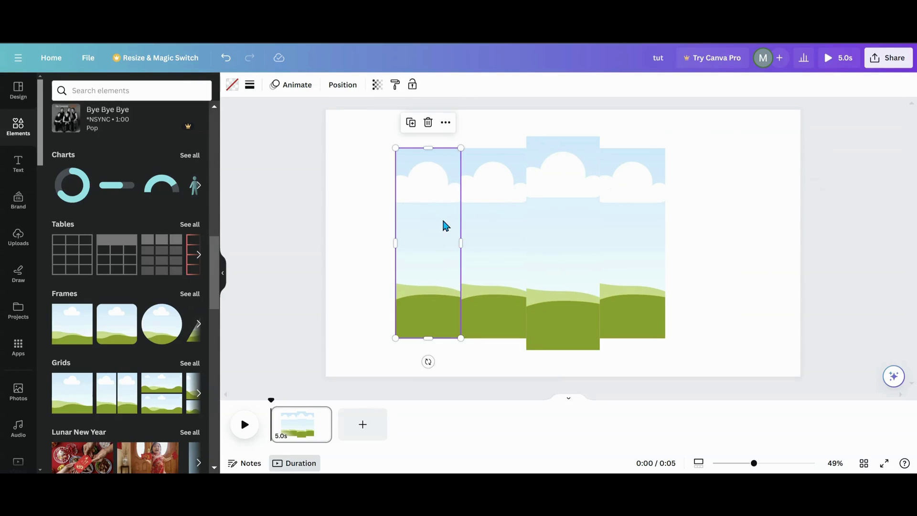
drag(395, 149, 406, 178)
drag(429, 258, 425, 232)
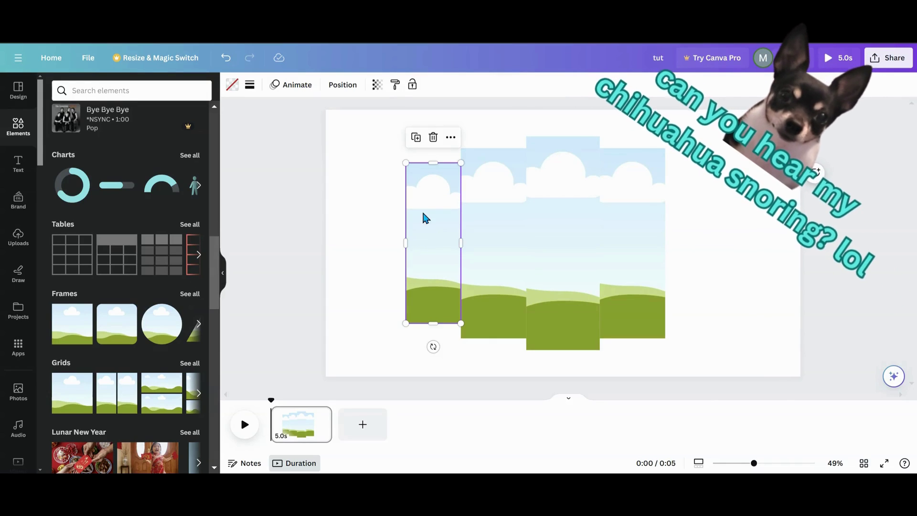
Step: Duplicate the small leftmost frame and place the copy at the right end of the row
click(415, 139)
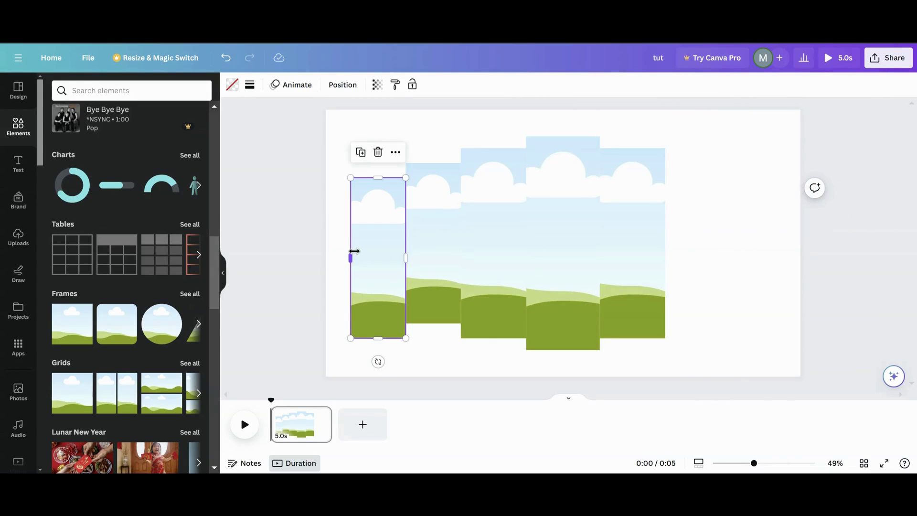
drag(387, 249, 699, 230)
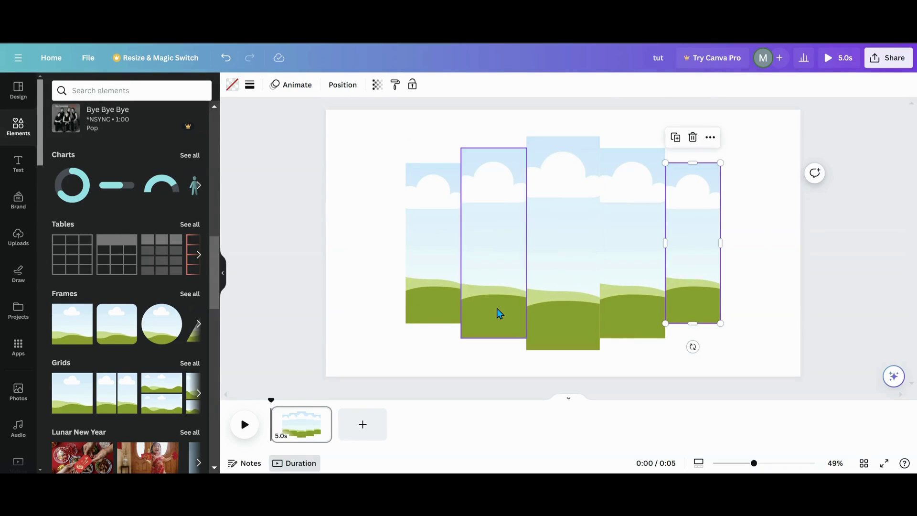
click(436, 225)
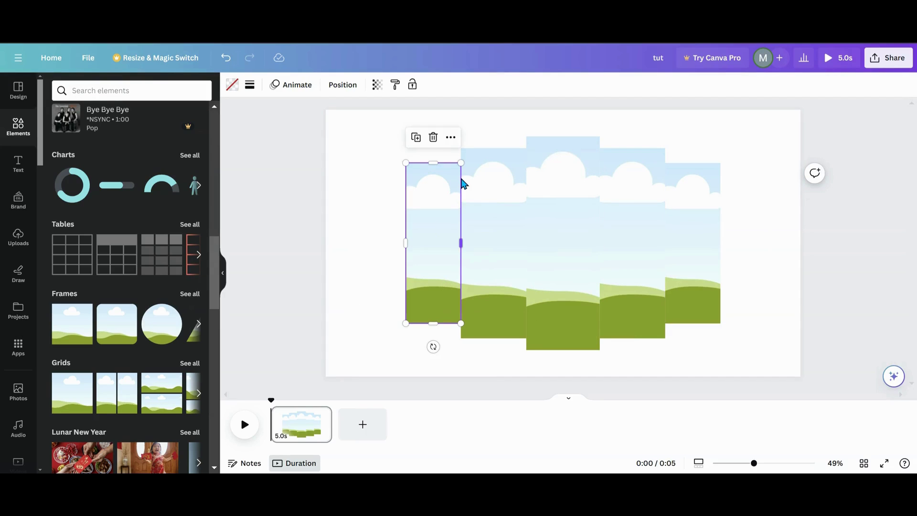
Step: Lengthen the middle frame to about 297 by 957 and compare the outer frames' sizes
click(574, 189)
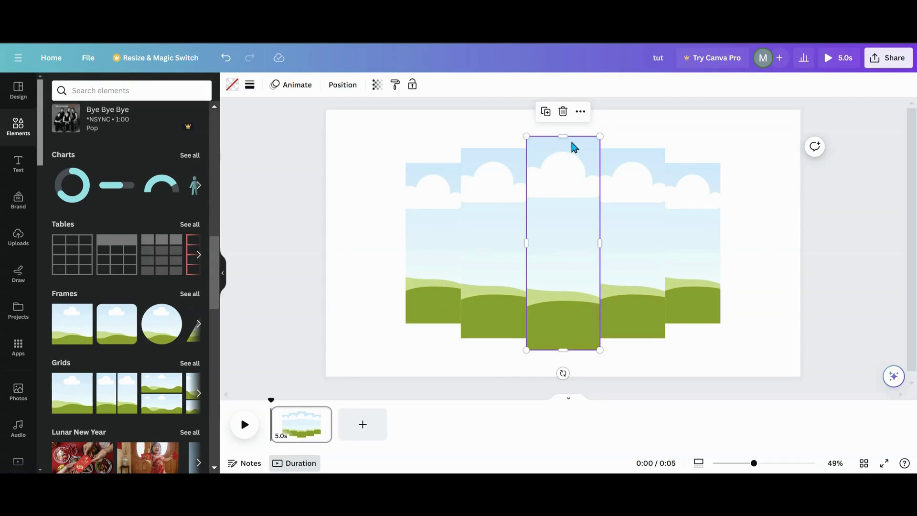
drag(562, 135, 562, 125)
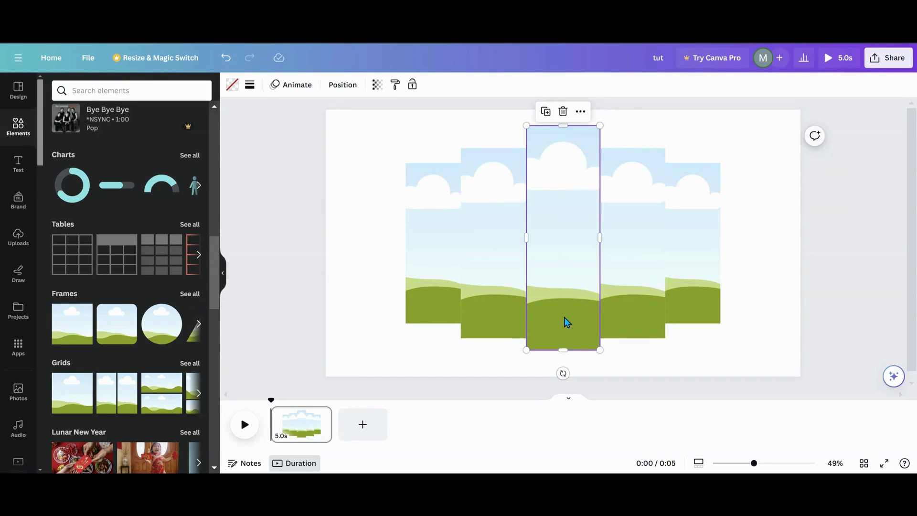
drag(563, 350, 562, 365)
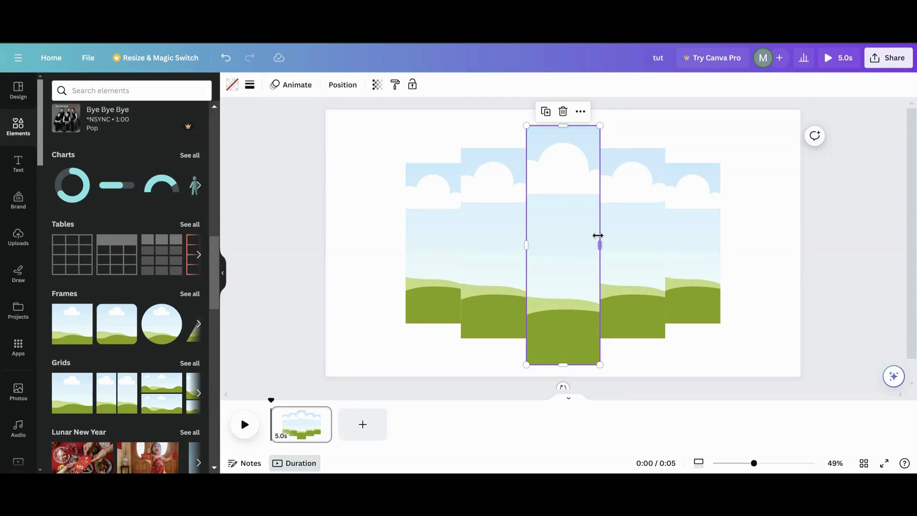
click(450, 257)
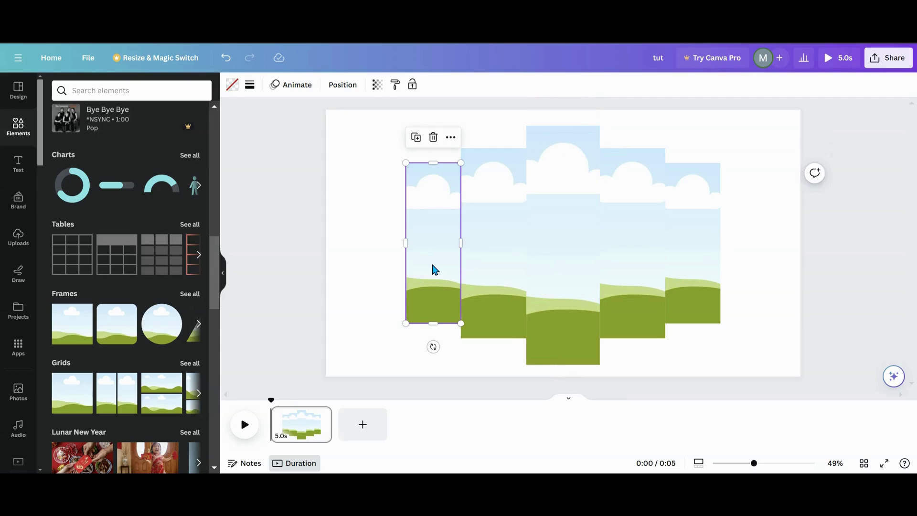
click(432, 266)
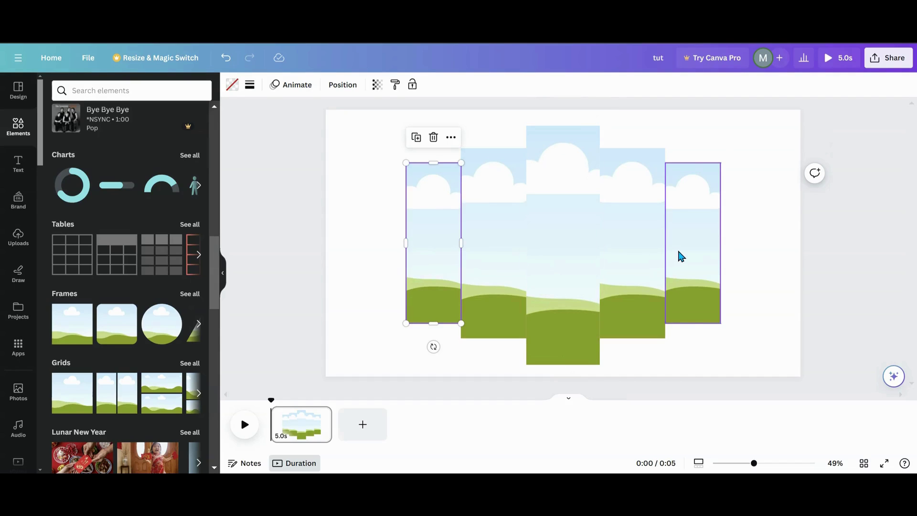
click(680, 257)
click(424, 280)
click(370, 314)
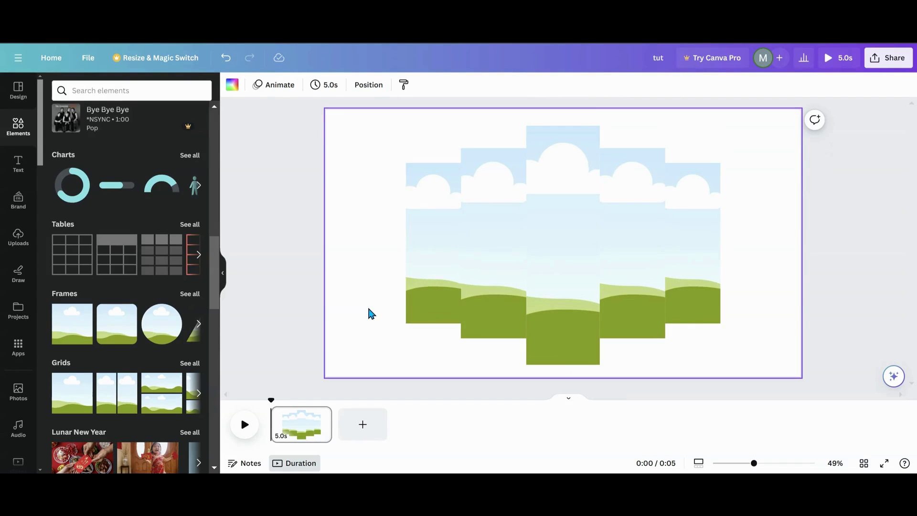
Step: From recently used elements, fill the leftmost frame with the rocky beach photo
click(25, 136)
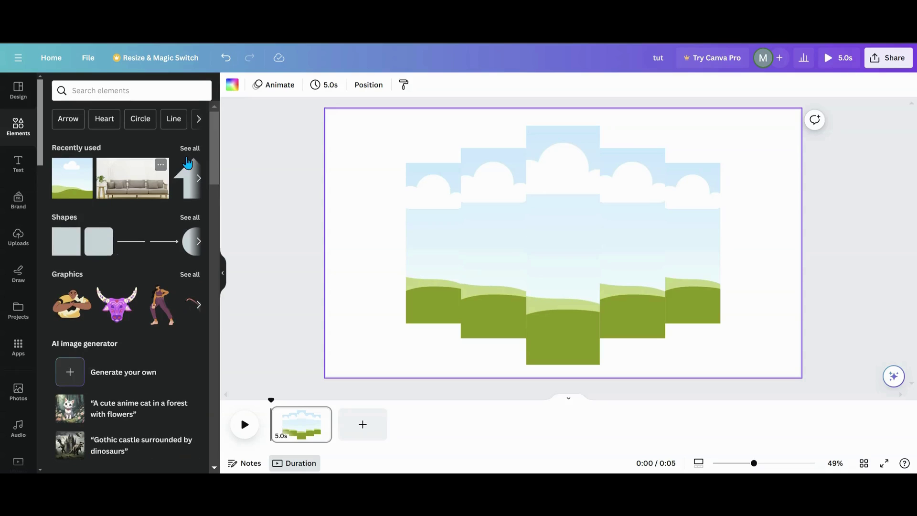
click(190, 149)
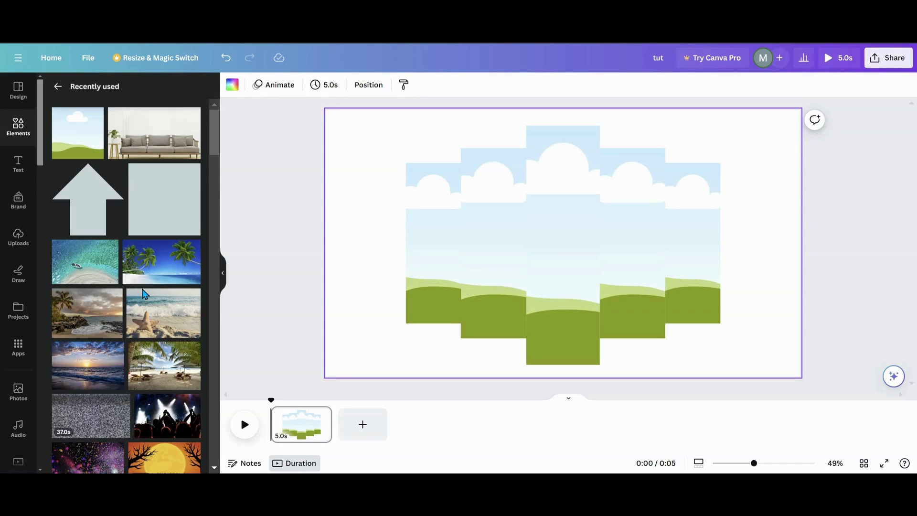
click(82, 329)
mouse_move(583, 276)
mouse_down()
mouse_move(458, 268)
mouse_move(581, 273)
mouse_up()
Step: Drop the same beach photo into the remaining four frames
drag(494, 232, 115, 325)
click(115, 325)
drag(454, 238, 564, 244)
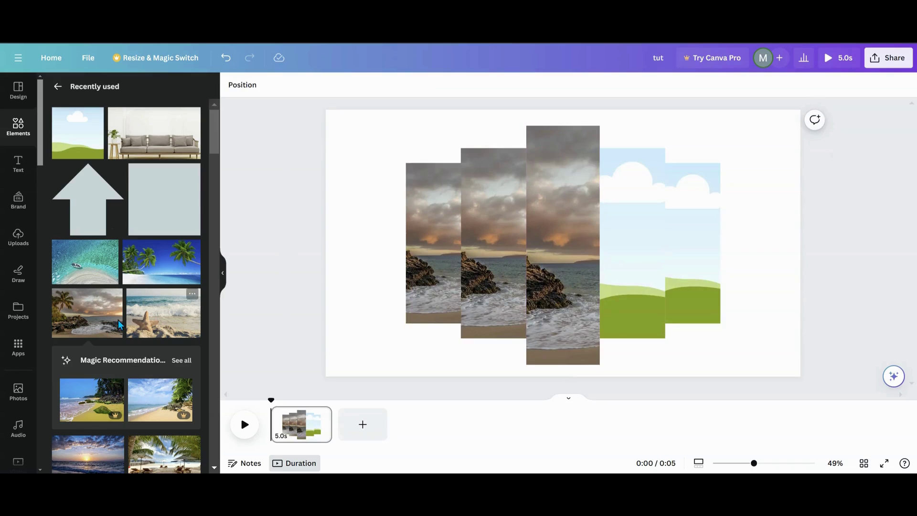
click(120, 325)
drag(455, 286, 626, 286)
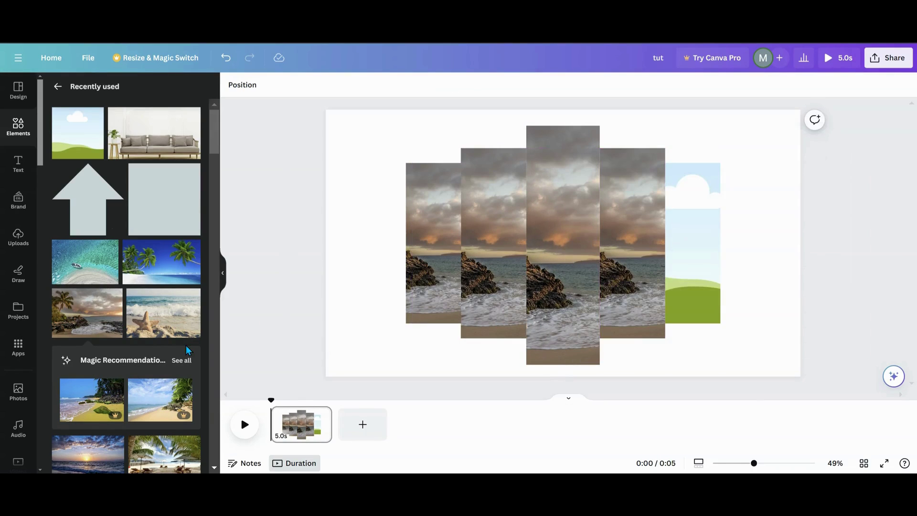
click(87, 313)
drag(539, 299, 685, 306)
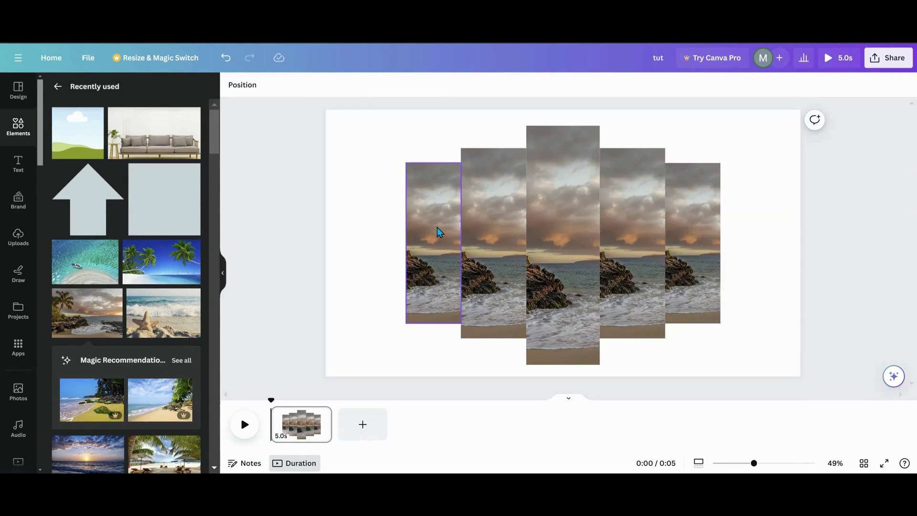
Step: Enlarge and shift the first strip's photo crop so its scene lines up with its neighbours
click(437, 245)
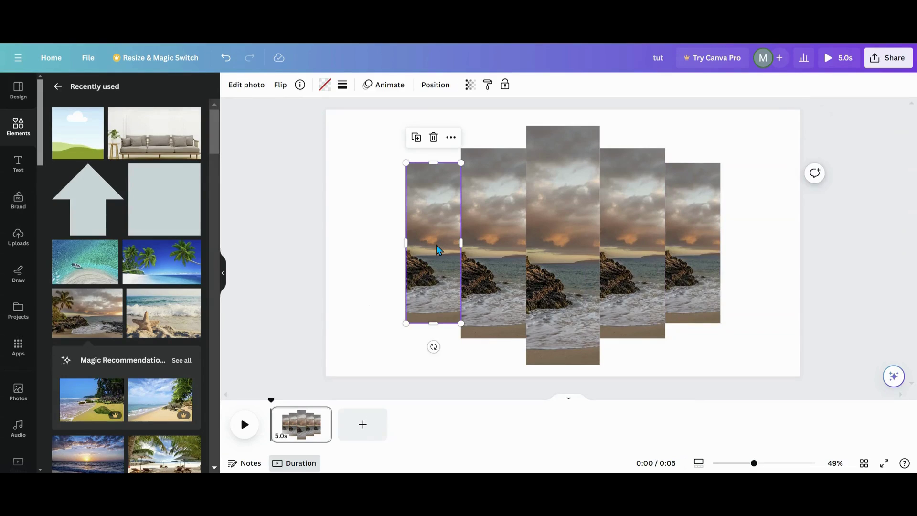
double_click(436, 245)
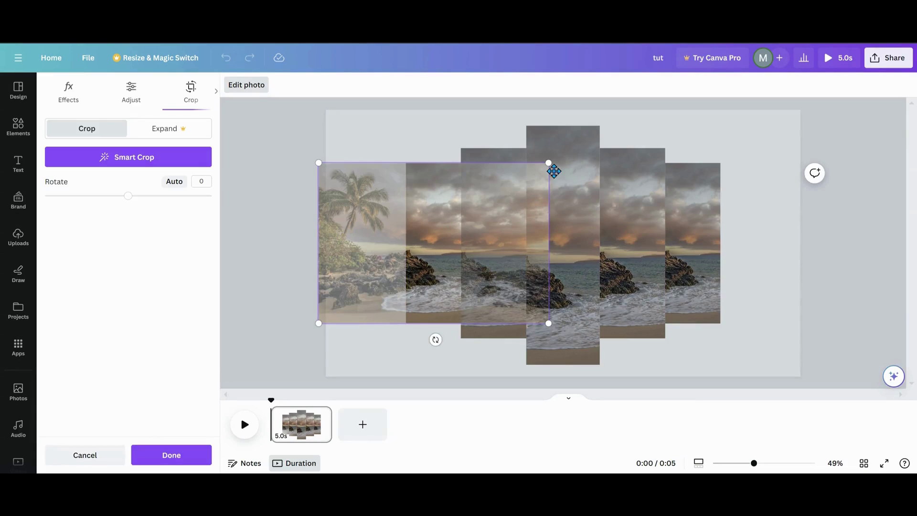
drag(548, 164, 620, 154)
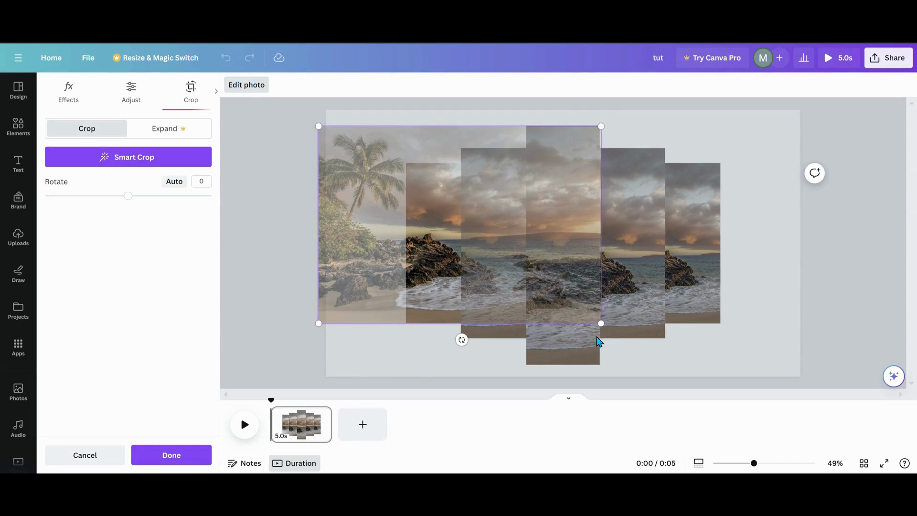
drag(602, 324, 647, 379)
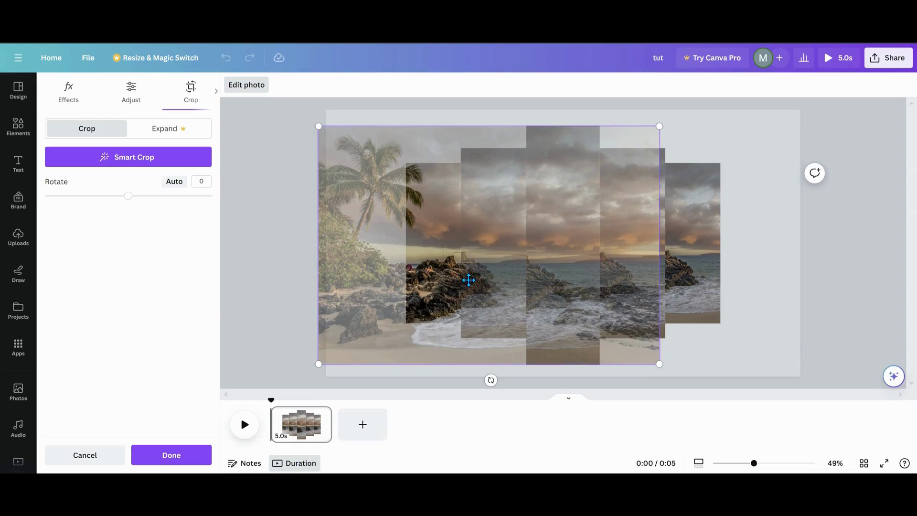
drag(459, 274, 530, 275)
click(362, 314)
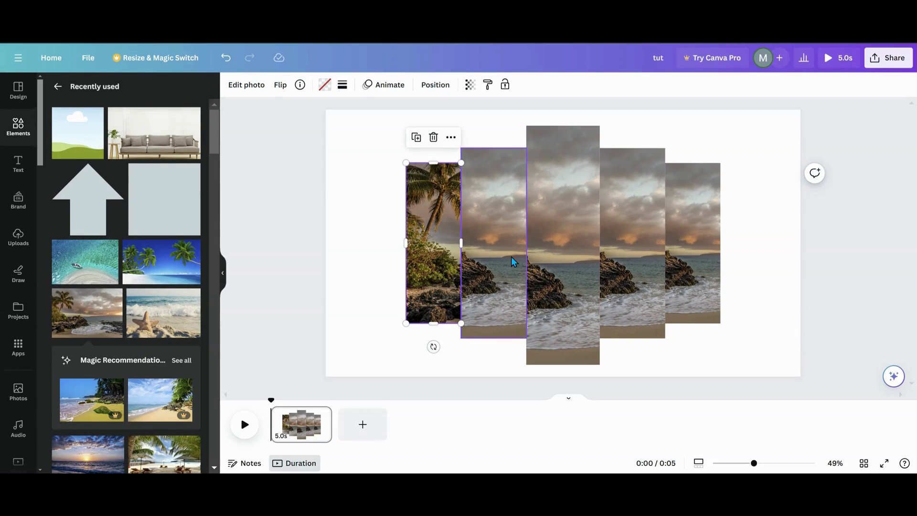
Step: Recrop the second strip's photo so it continues the scene from the first
double_click(488, 266)
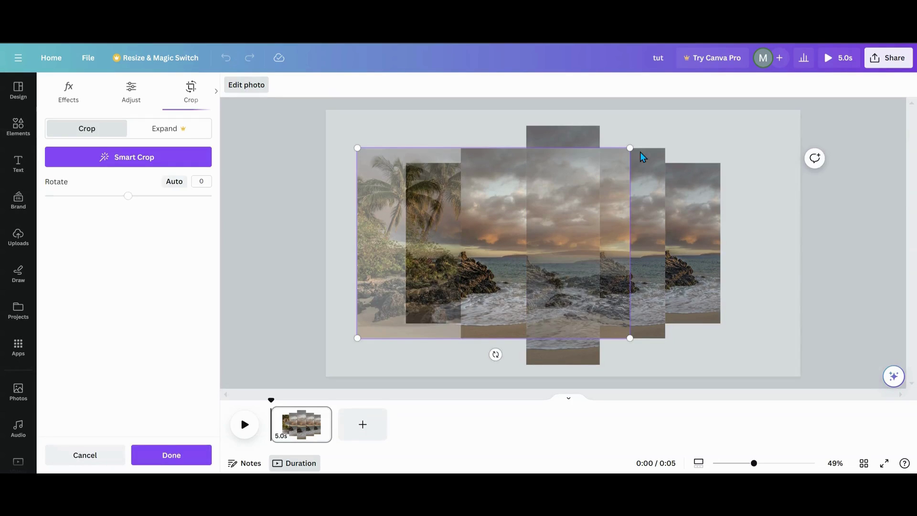
drag(630, 148, 661, 126)
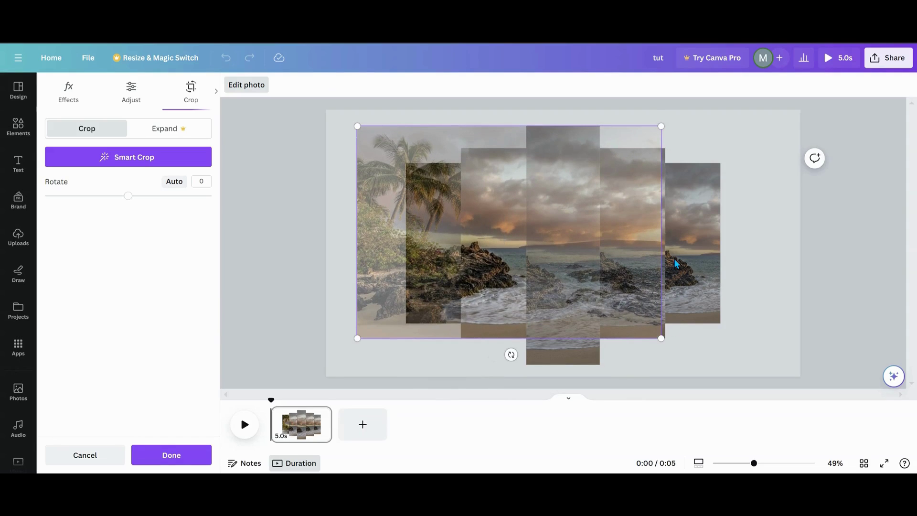
drag(663, 340, 698, 364)
drag(532, 284, 560, 284)
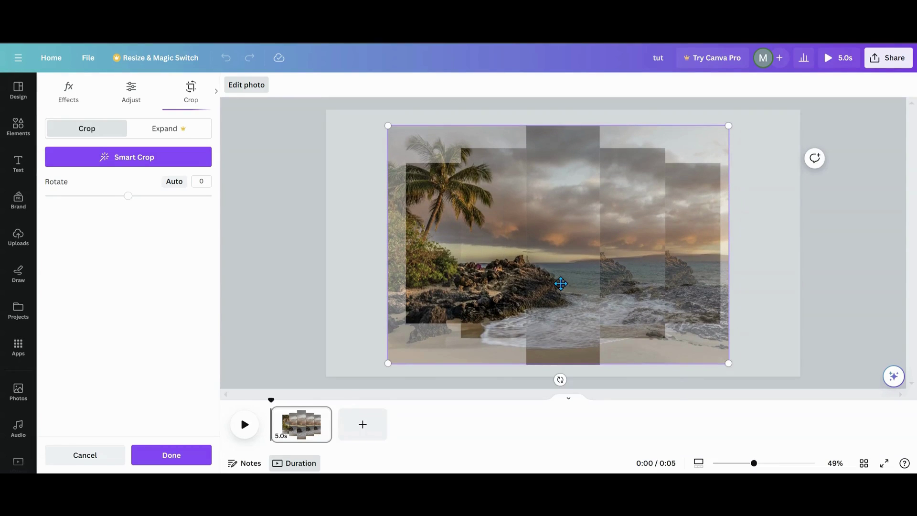
click(361, 317)
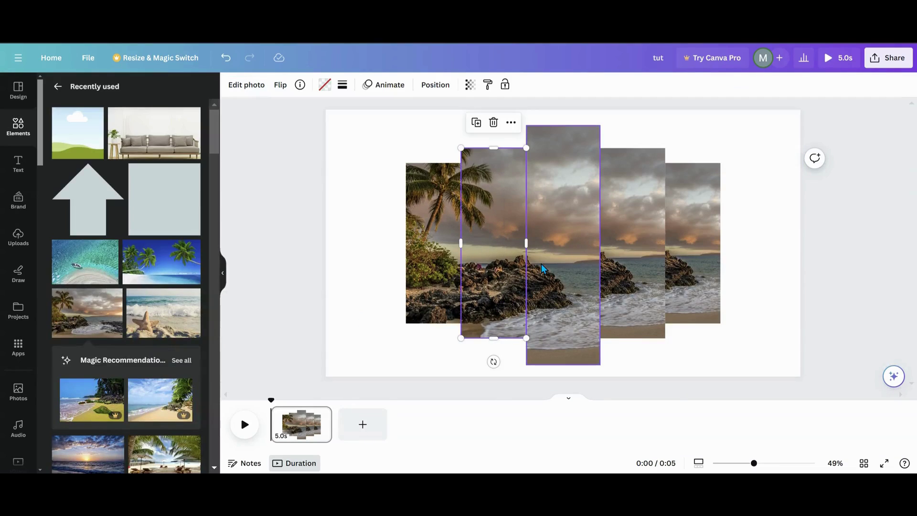
Step: Recrop and fine-tune the fourth strip's photo to match the panorama
double_click(611, 271)
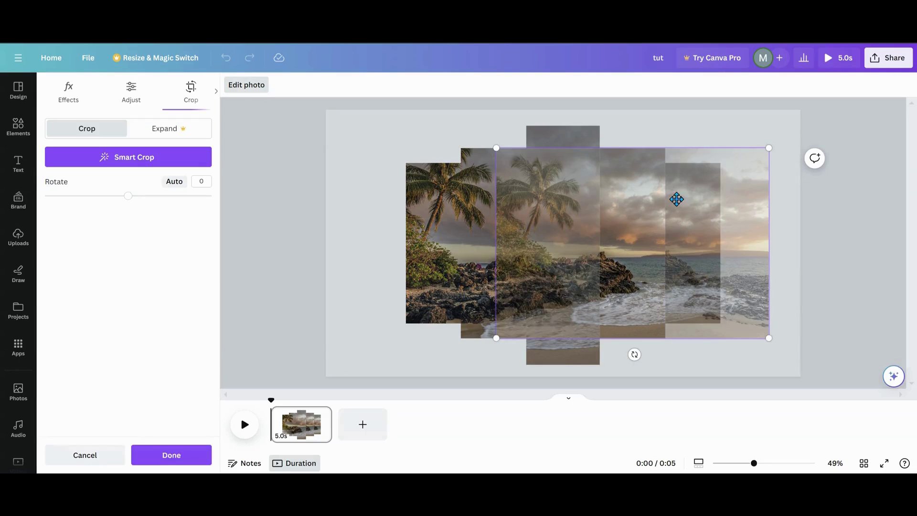
drag(494, 148, 464, 126)
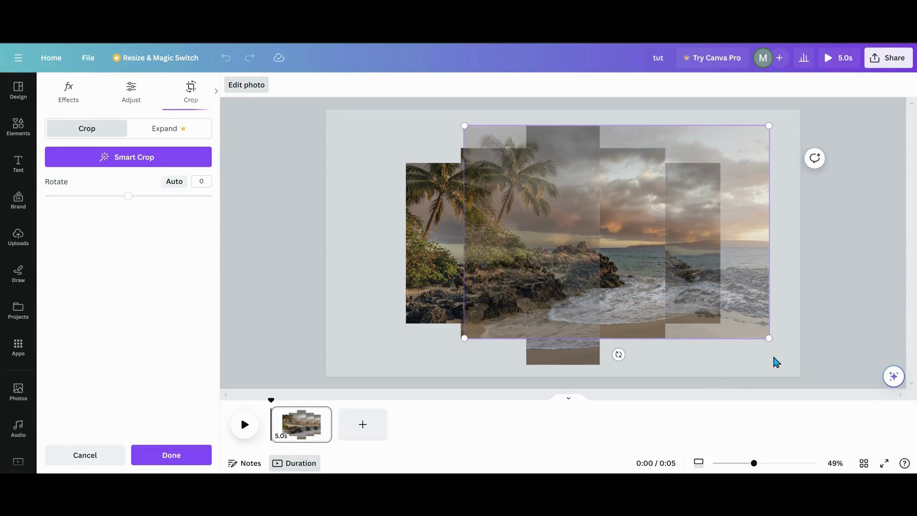
drag(768, 340, 799, 374)
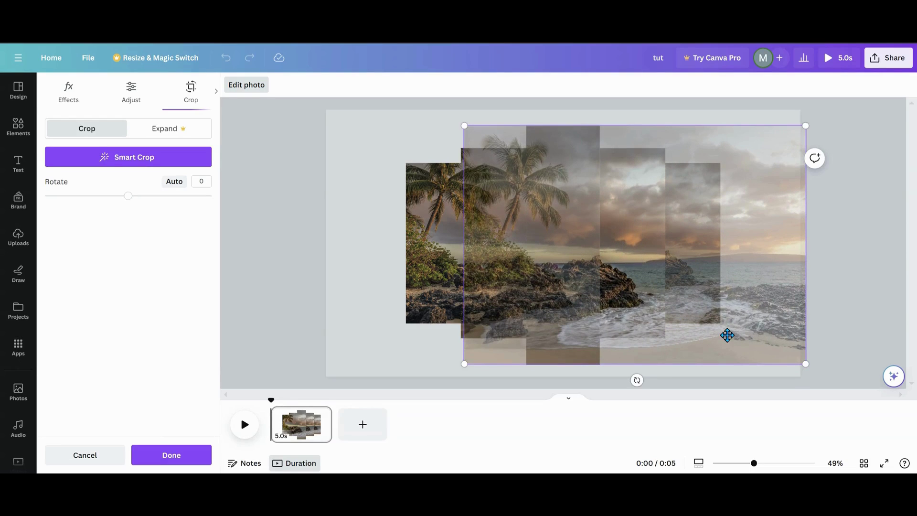
drag(710, 317, 633, 323)
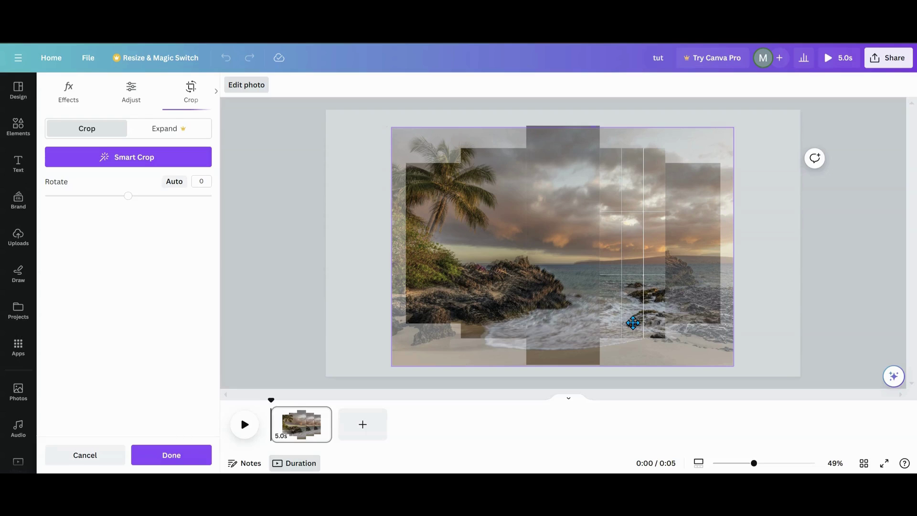
drag(633, 323, 631, 318)
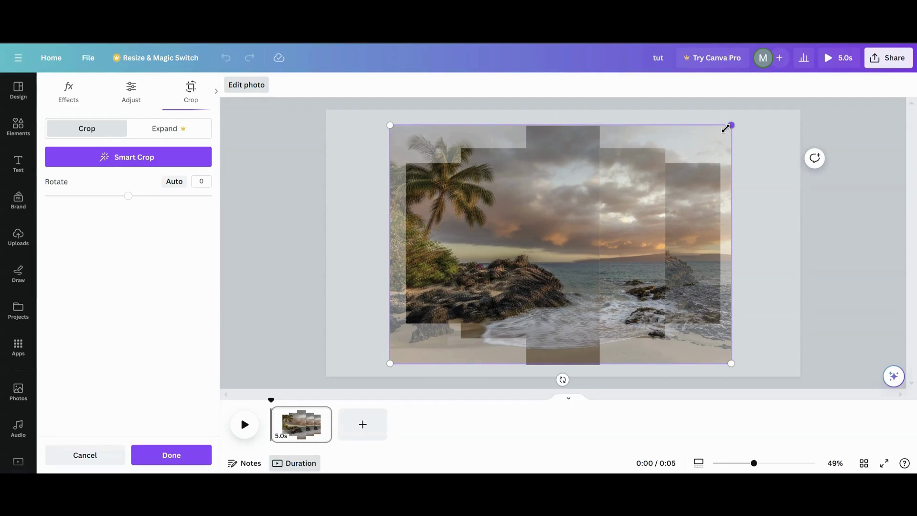
drag(730, 125, 730, 126)
mouse_move(612, 260)
mouse_down()
mouse_move(618, 256)
mouse_move(600, 268)
mouse_up()
Step: Nudge the fourth strip's photo up slightly and check the alignment
click(354, 293)
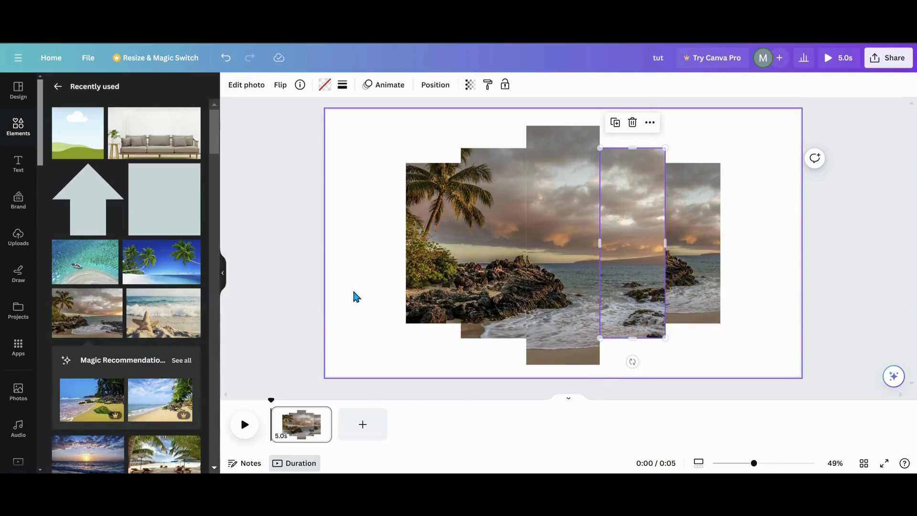
click(643, 369)
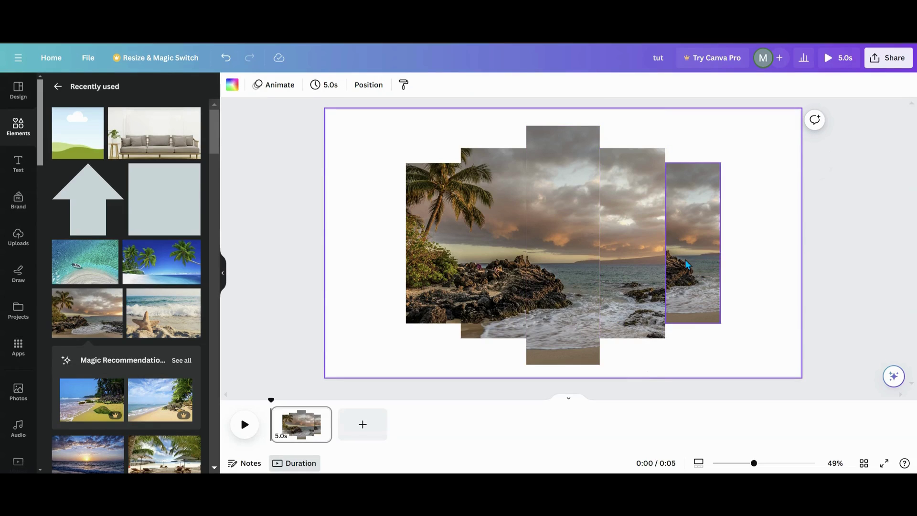
double_click(638, 271)
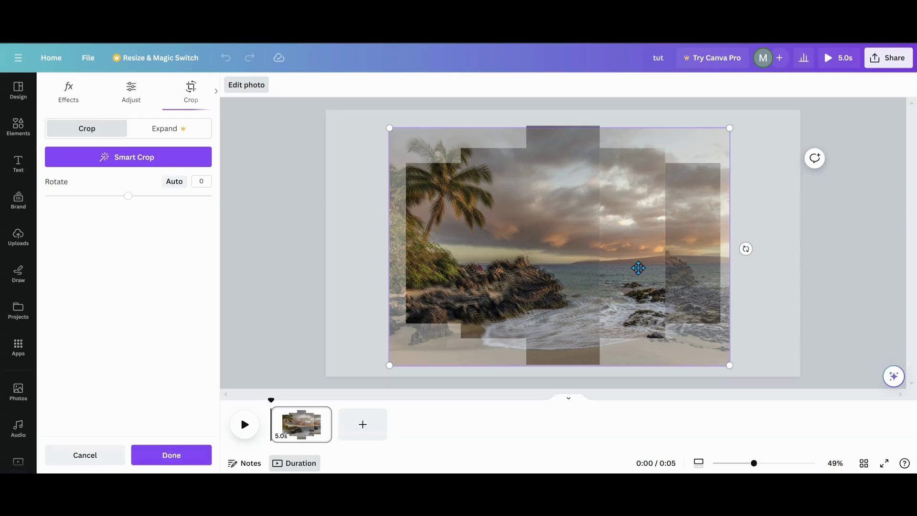
drag(638, 266, 635, 266)
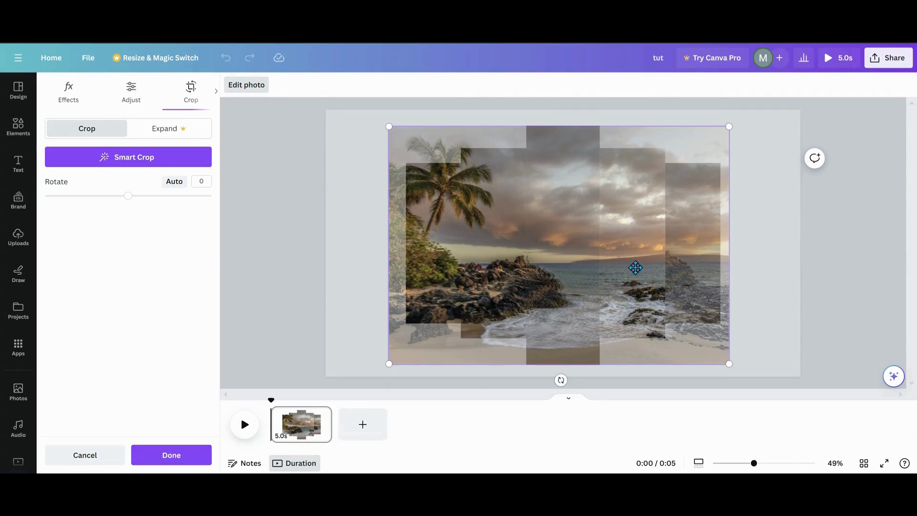
click(769, 324)
click(667, 355)
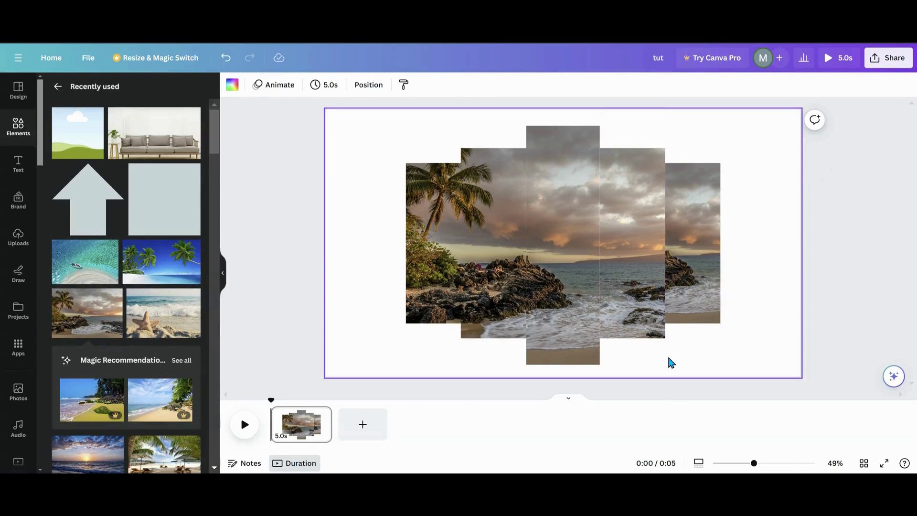
Step: Enlarge and slide the rightmost strip's crop so its rocks and sunset sky continue the scene
double_click(680, 278)
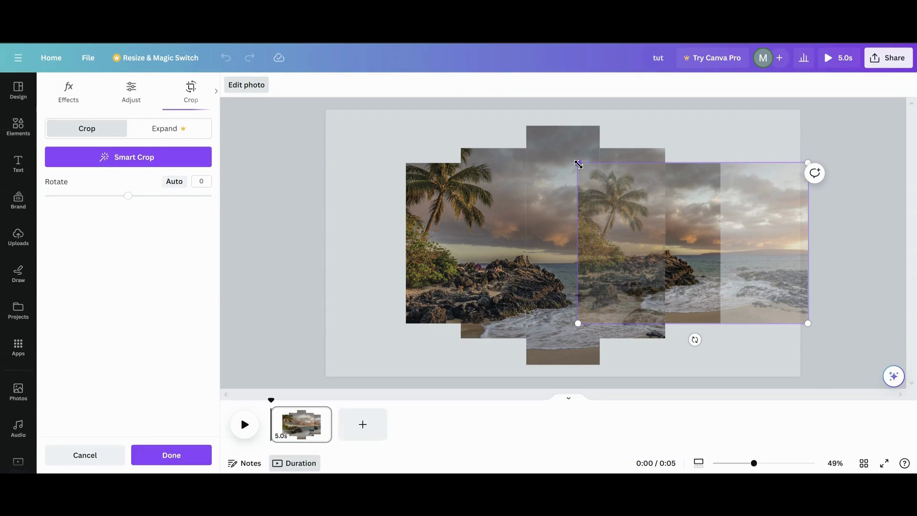
drag(578, 163, 516, 146)
drag(525, 325, 467, 364)
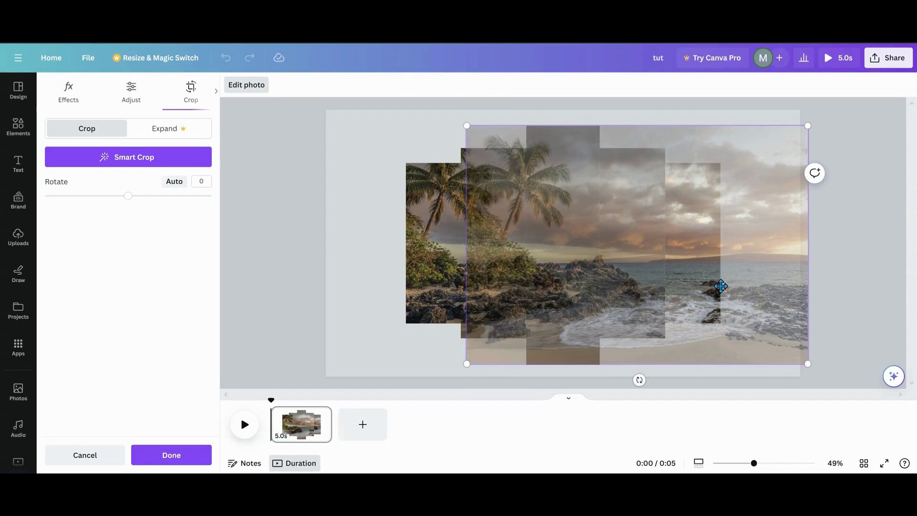
drag(720, 286, 638, 286)
click(791, 287)
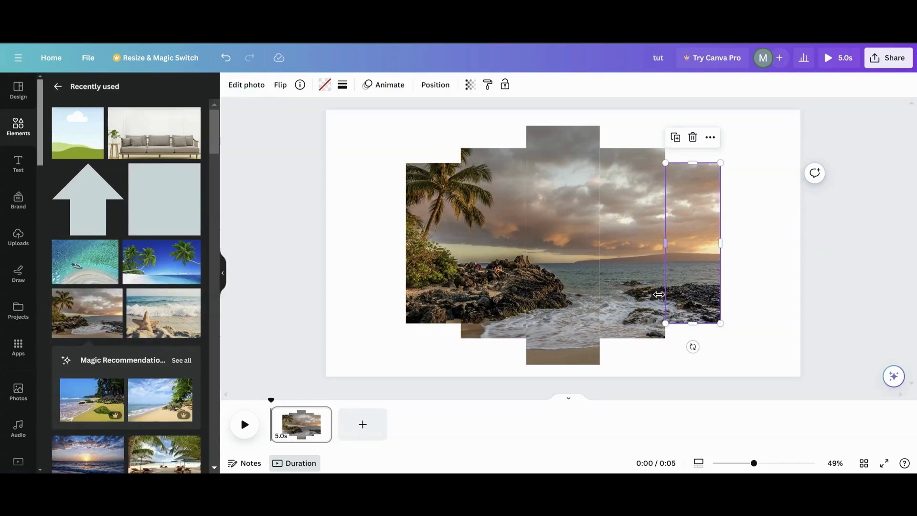
click(726, 337)
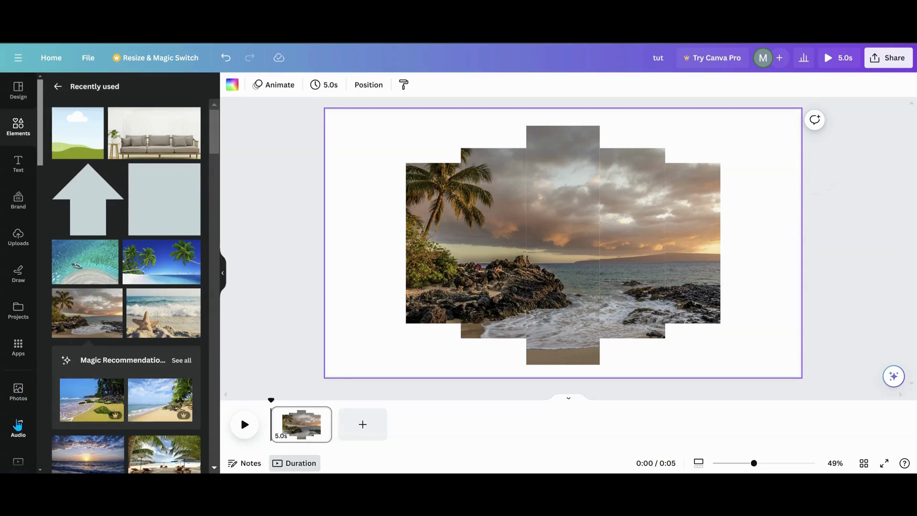
Step: Add the Black Gradient Rectangle from the Starred folder and move it to the top-right
click(20, 310)
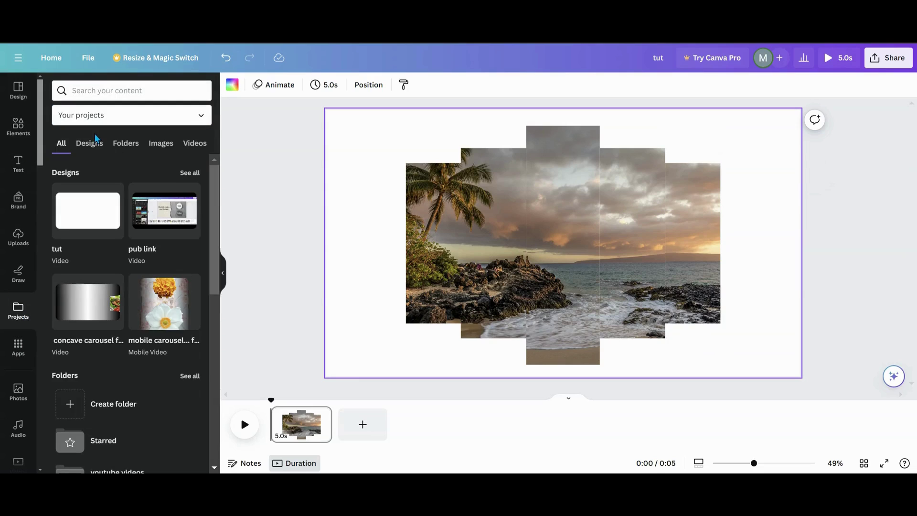
click(125, 151)
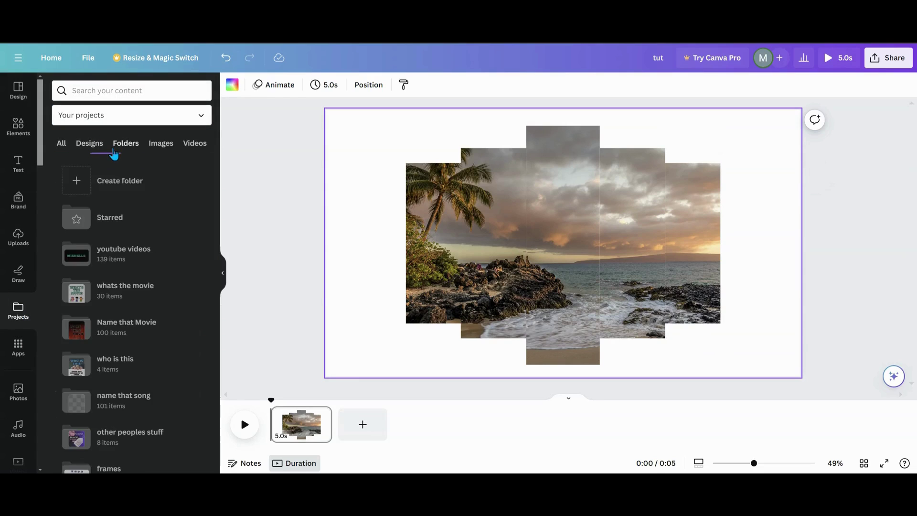
click(96, 216)
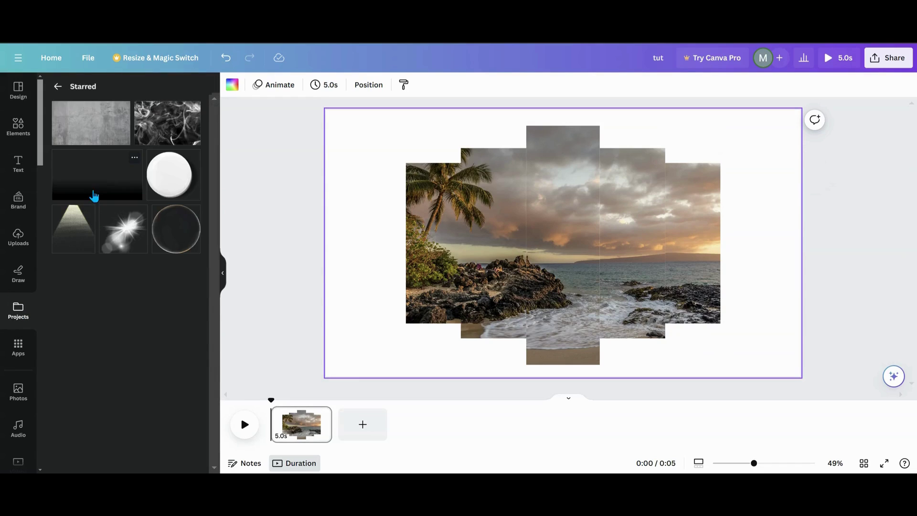
click(134, 157)
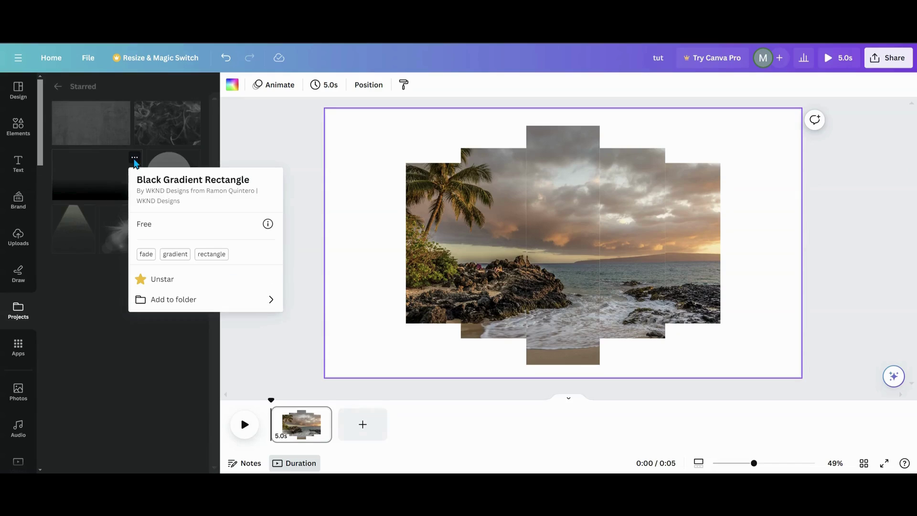
click(106, 189)
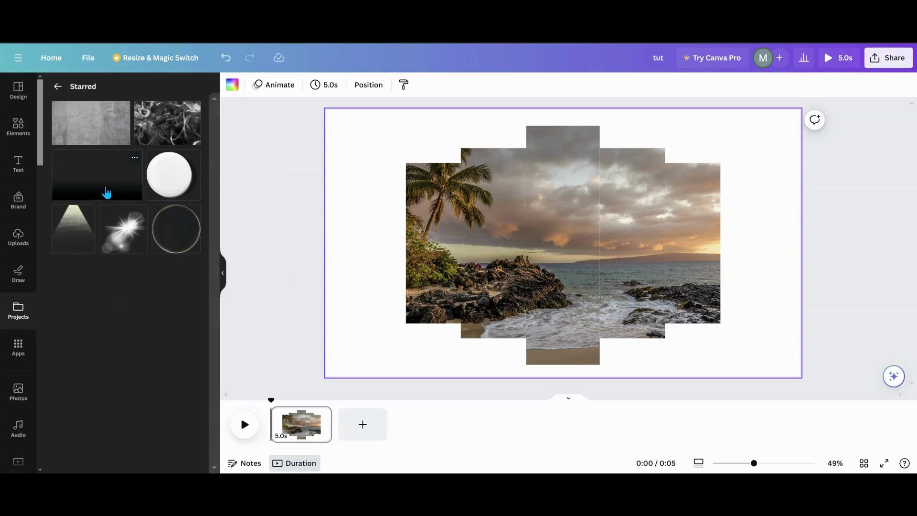
click(106, 193)
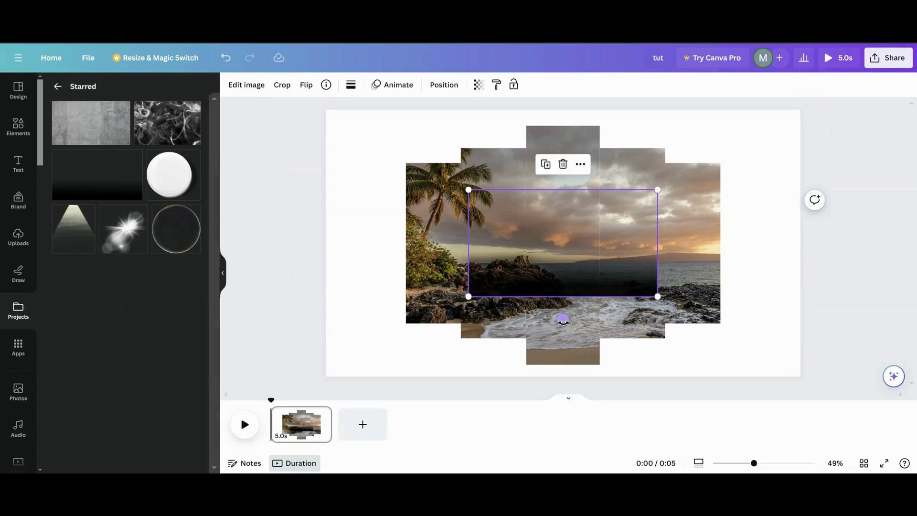
drag(566, 244, 668, 133)
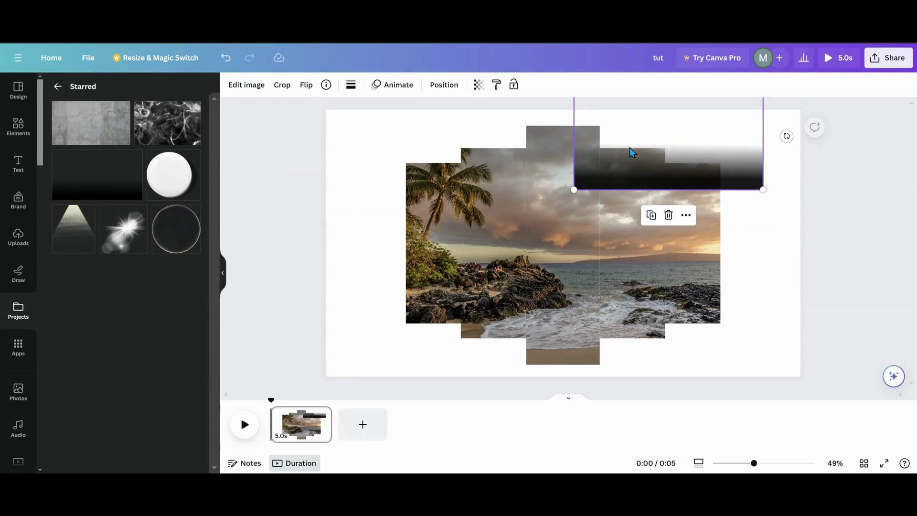
click(452, 91)
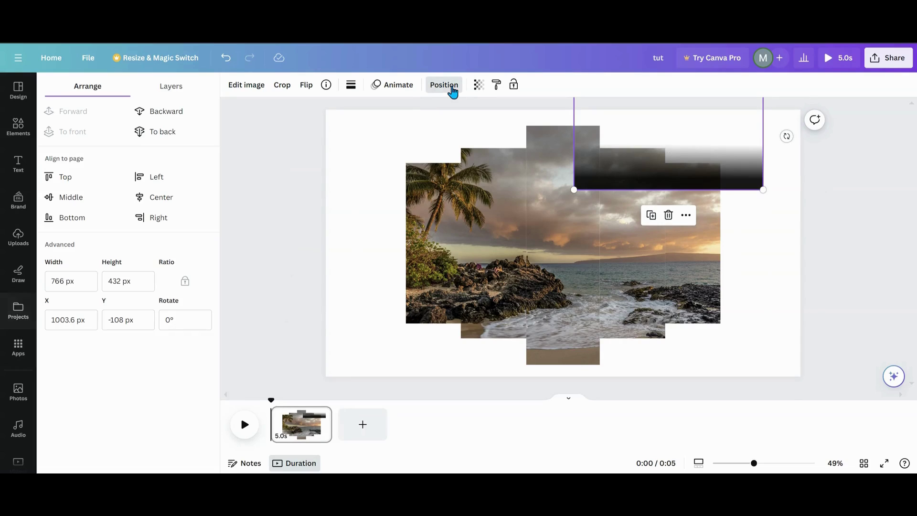
Step: Raise the middle, palm and right strips in the layer order, then centre the gradient over their tops
click(183, 89)
click(575, 274)
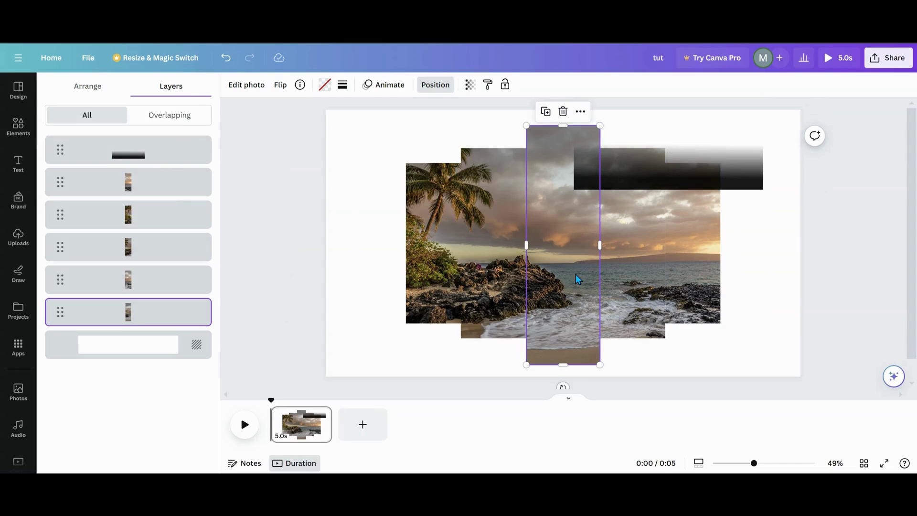
drag(139, 315, 135, 167)
click(477, 295)
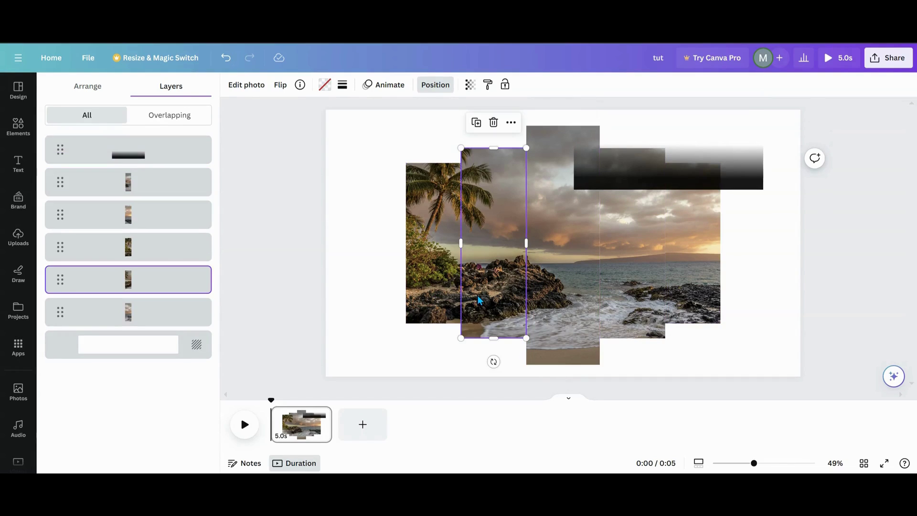
drag(168, 295, 168, 215)
click(616, 254)
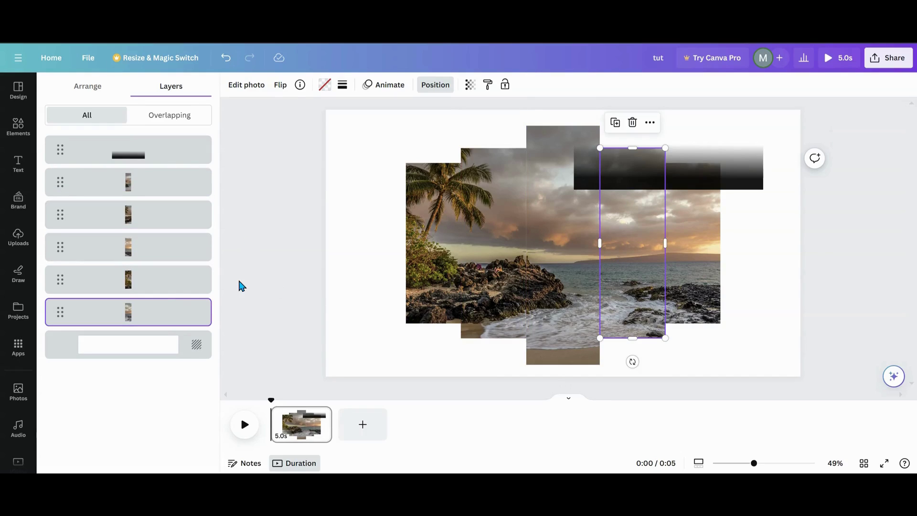
drag(160, 318, 149, 225)
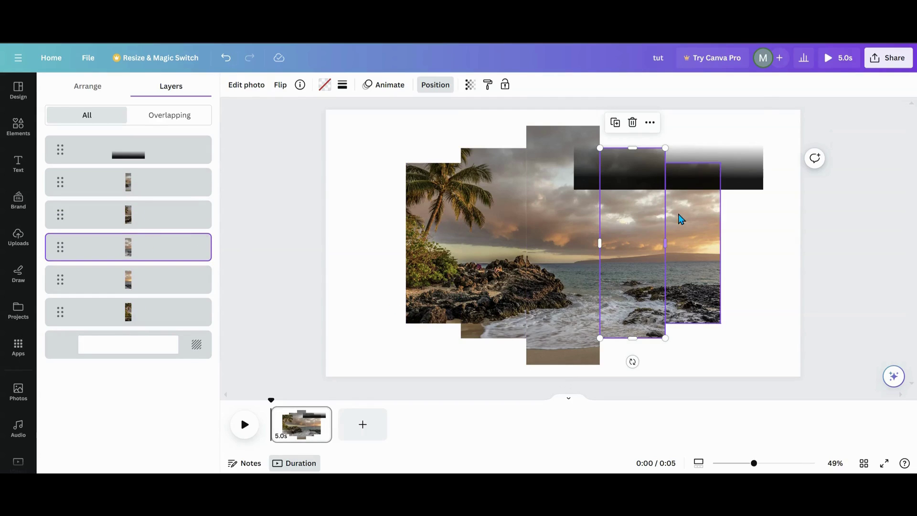
drag(689, 170, 598, 202)
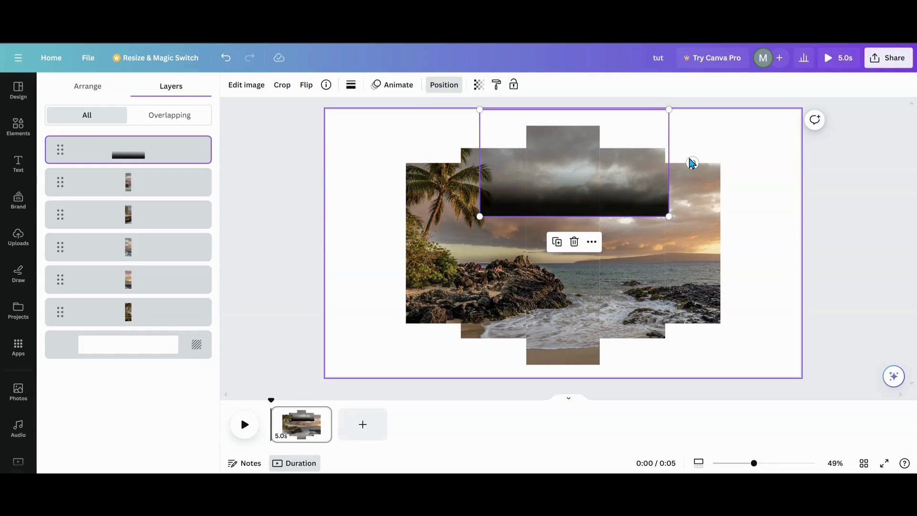
Step: Rotate the gradient nearly vertical, move it beside the palm strip and enlarge it
drag(692, 161, 573, 90)
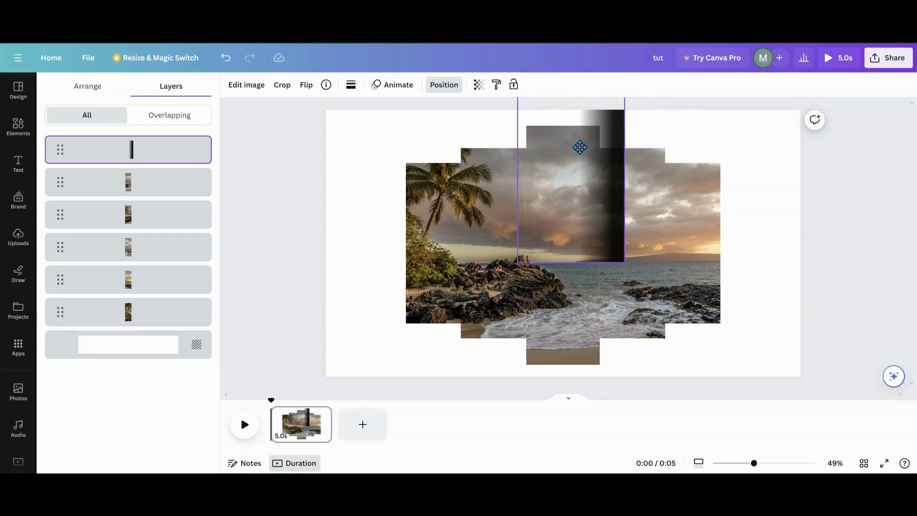
drag(580, 148, 492, 199)
drag(428, 316, 401, 364)
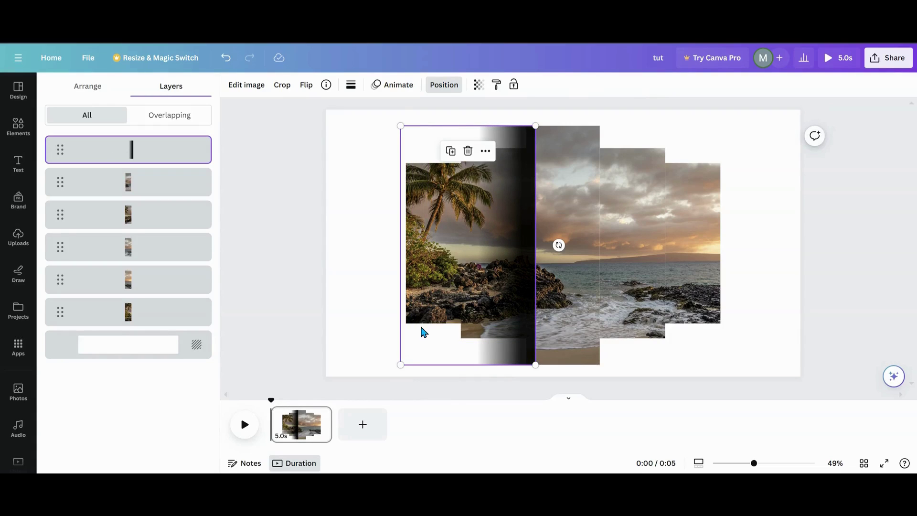
drag(421, 328, 408, 315)
Step: Lock the central strip, slide the gradient against it and layer the gradient beneath it
click(568, 129)
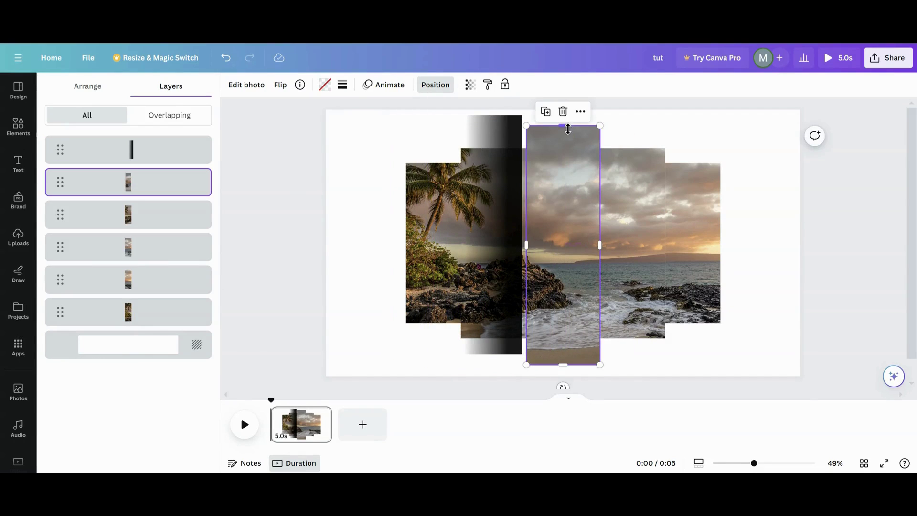
click(505, 86)
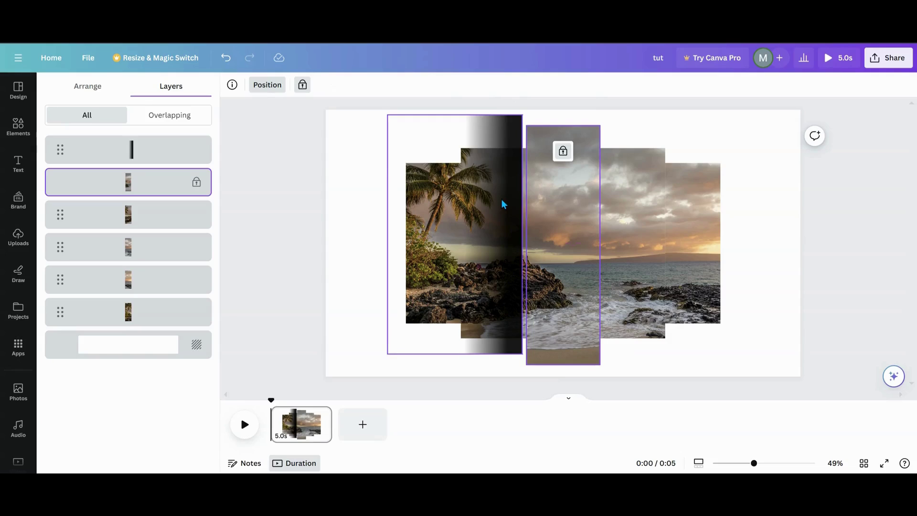
drag(503, 204, 529, 209)
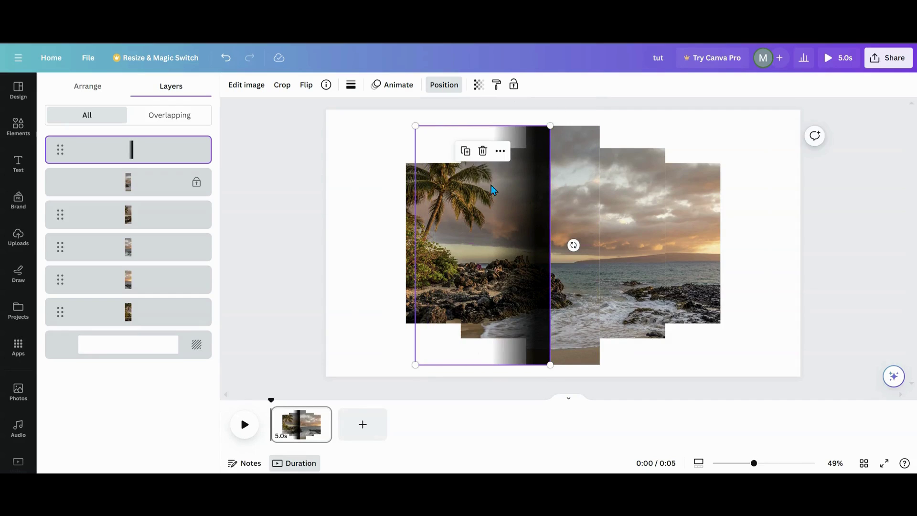
click(514, 85)
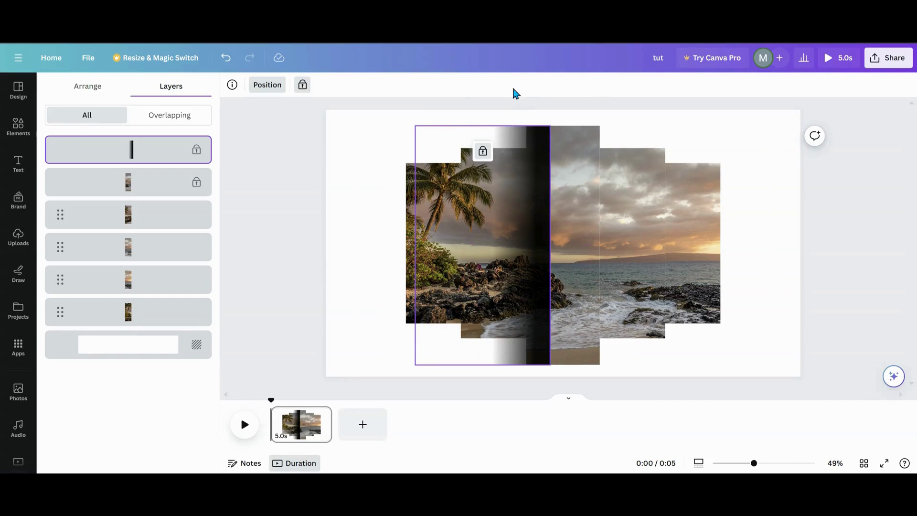
click(481, 152)
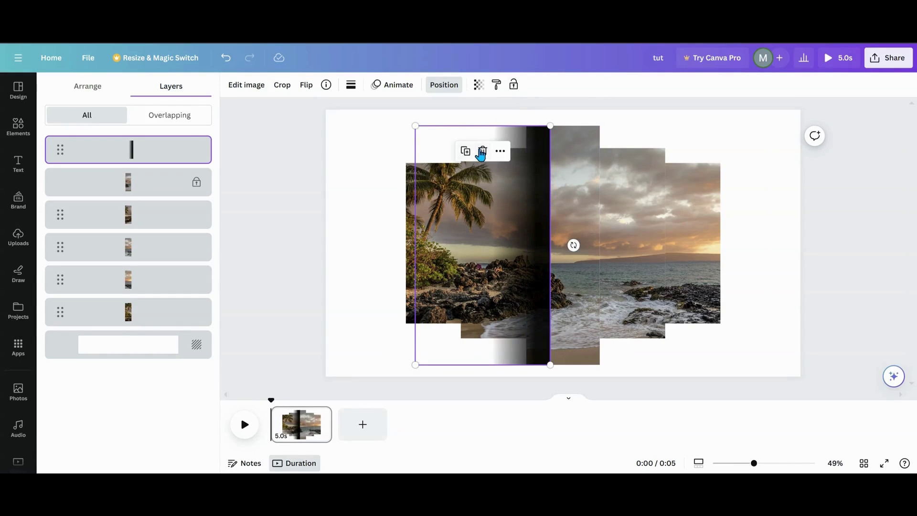
drag(473, 236, 467, 231)
drag(166, 152, 152, 196)
Step: Unlock the central strip and trim the gradient shadow to the palm strip's height
click(185, 152)
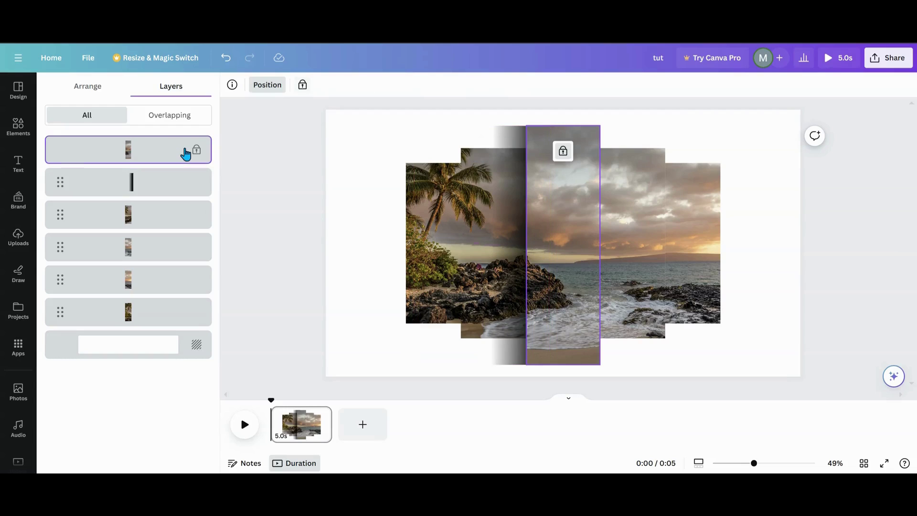
click(562, 151)
mouse_move(474, 233)
mouse_down()
mouse_move(475, 250)
mouse_move(466, 242)
mouse_move(482, 244)
mouse_move(474, 246)
mouse_up()
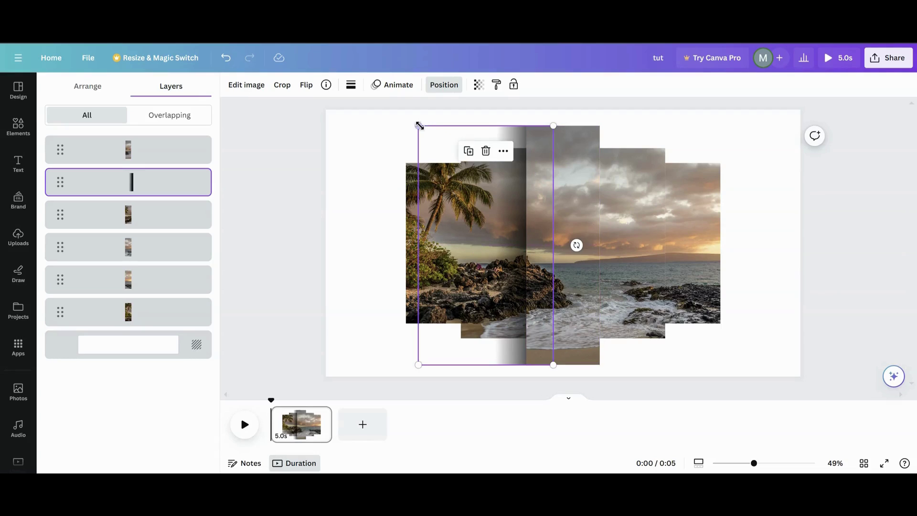
drag(418, 126, 431, 148)
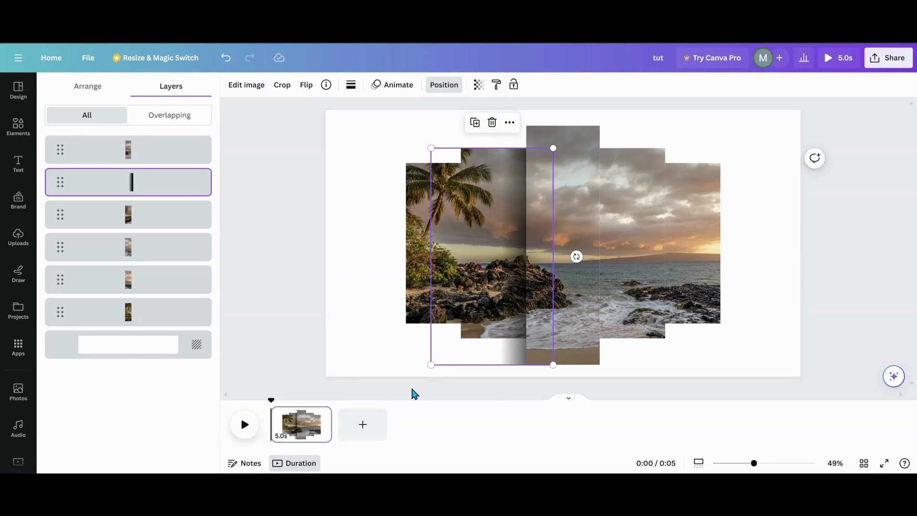
drag(430, 365, 427, 333)
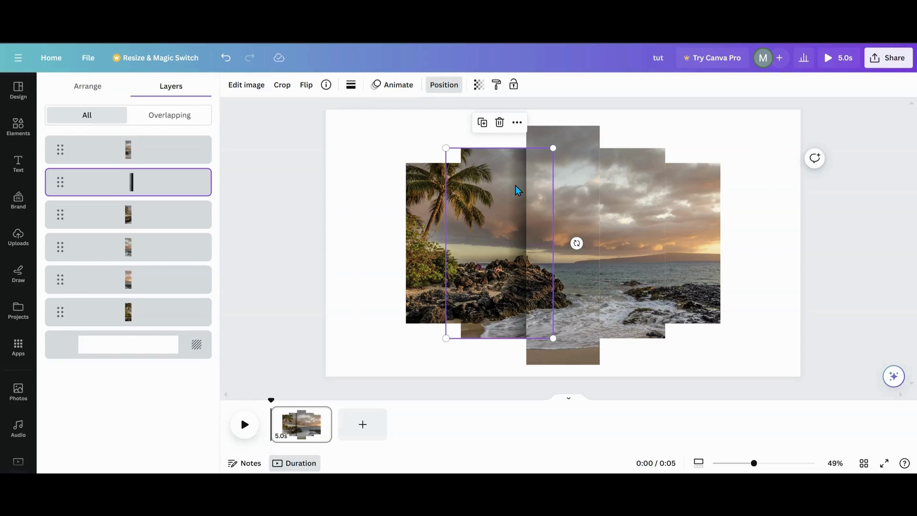
Step: Duplicate the shadow, fit the copy to the leftmost strip lower in the stack, then duplicate again
click(482, 122)
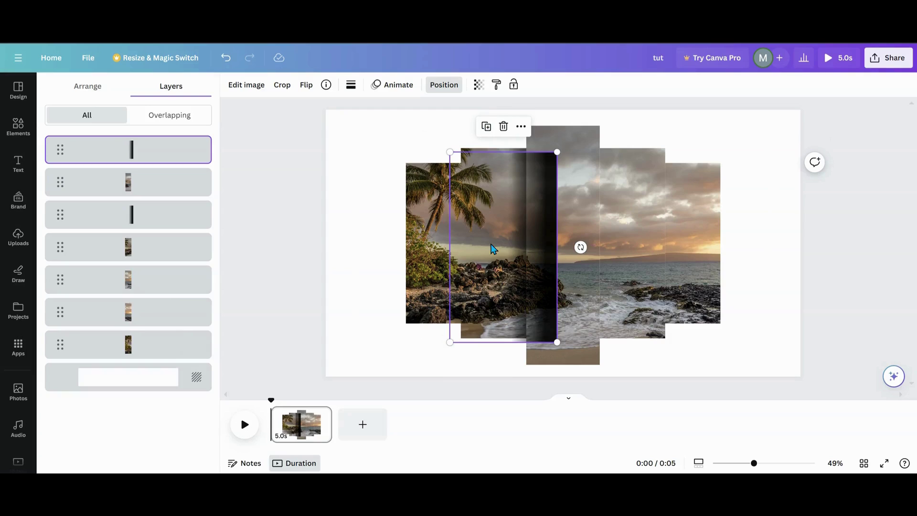
drag(492, 250, 422, 236)
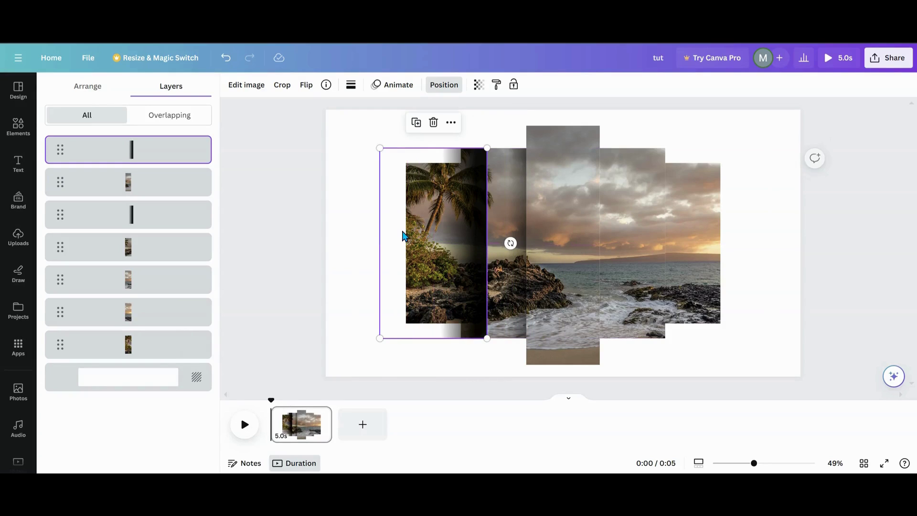
drag(168, 156, 160, 260)
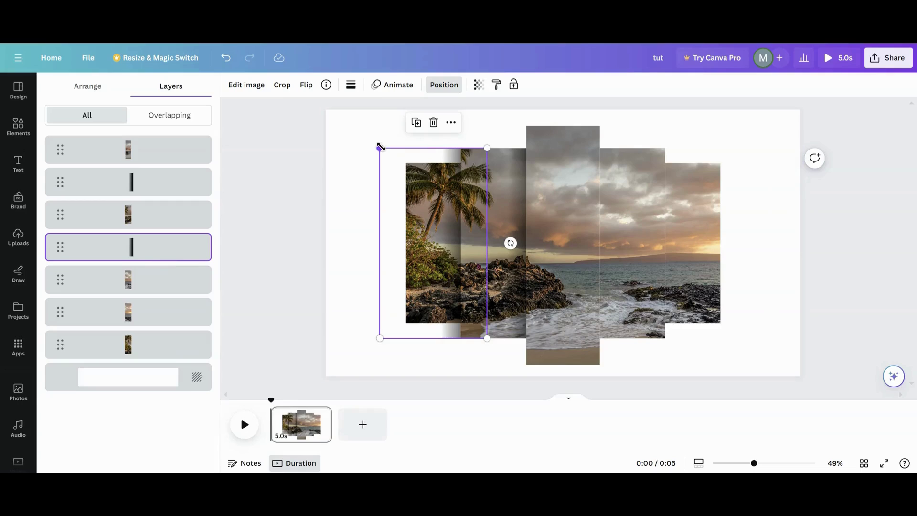
drag(380, 148, 388, 163)
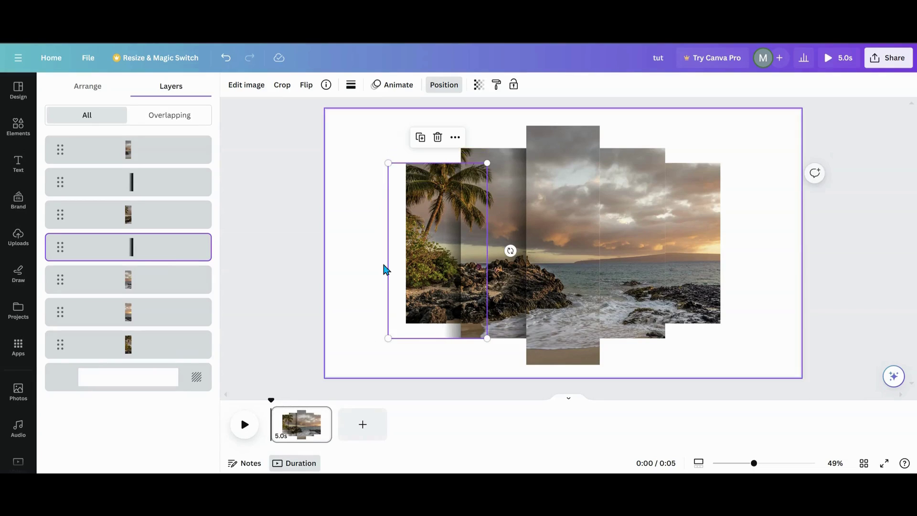
drag(387, 337, 387, 320)
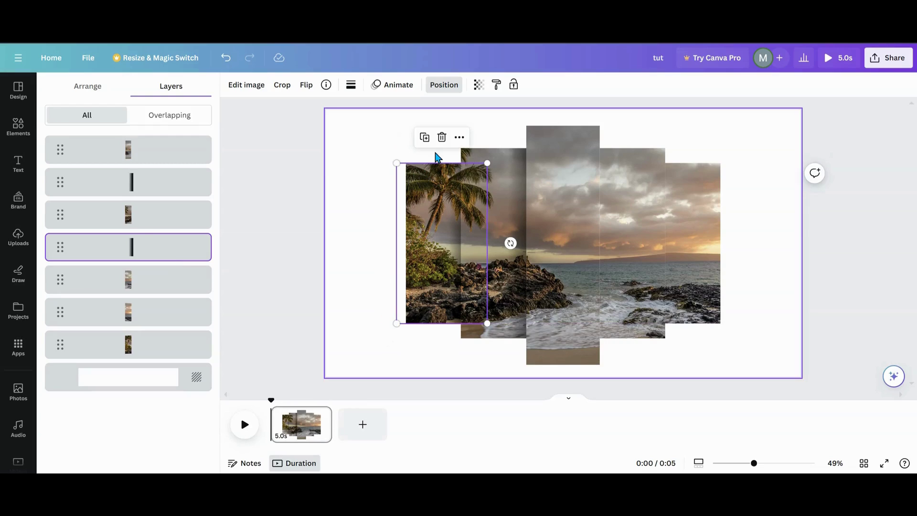
click(424, 139)
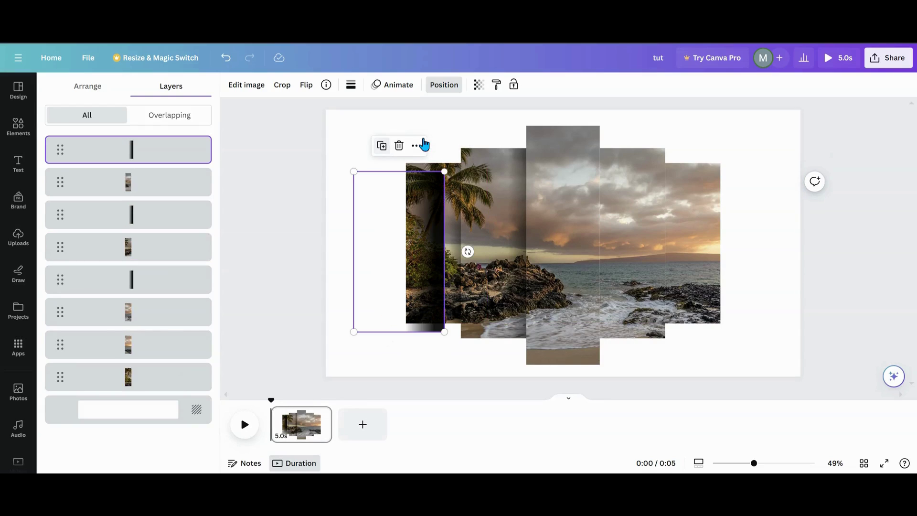
Step: Place a left-facing gradient shadow copy over the rightmost photo, layered behind it
drag(403, 239, 652, 239)
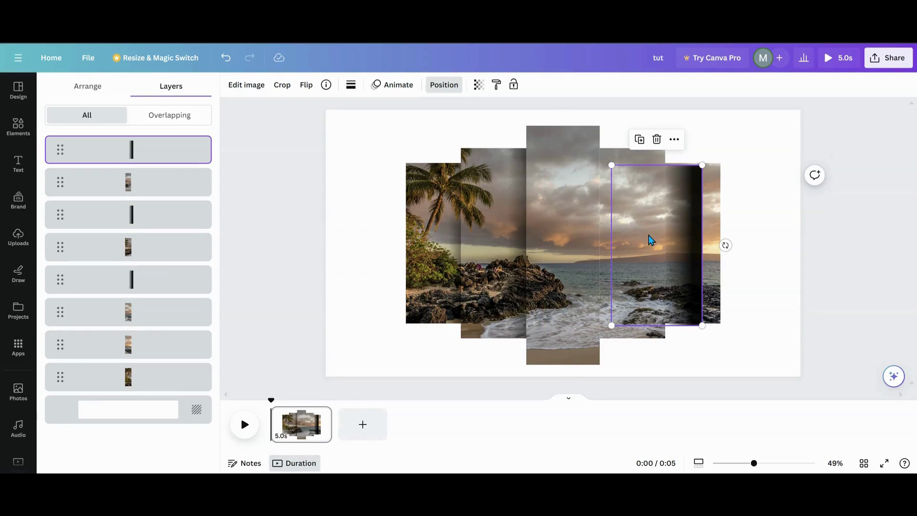
drag(726, 246, 580, 245)
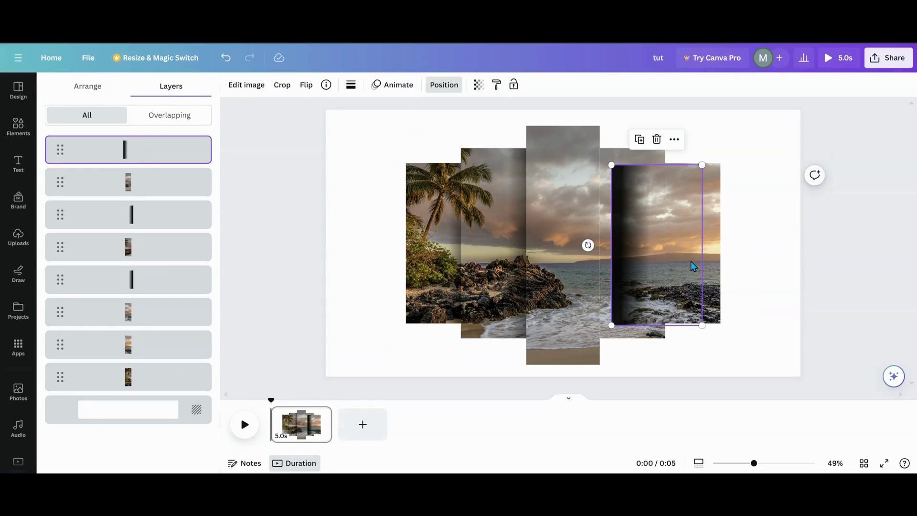
drag(693, 266, 721, 258)
drag(146, 153, 131, 311)
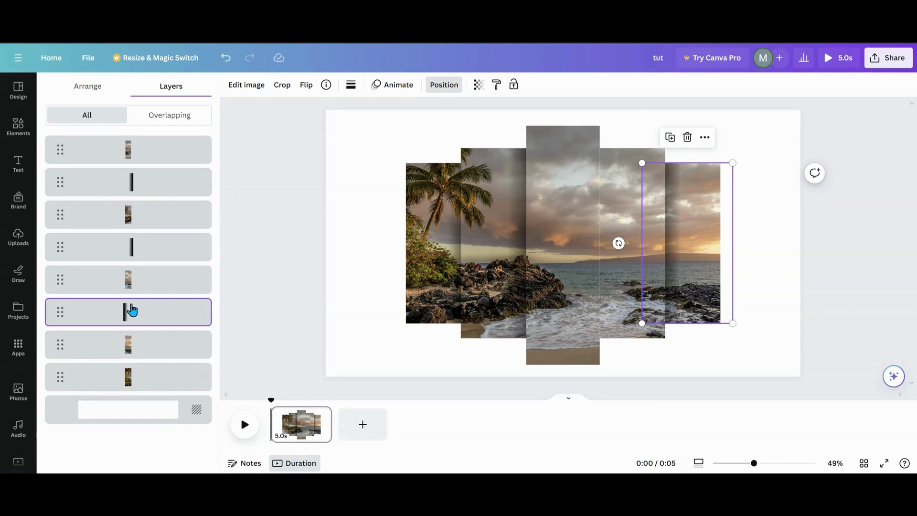
Step: Duplicate the palm-panel shadow onto the fourth panel and stack it behind that photo
click(492, 215)
click(483, 124)
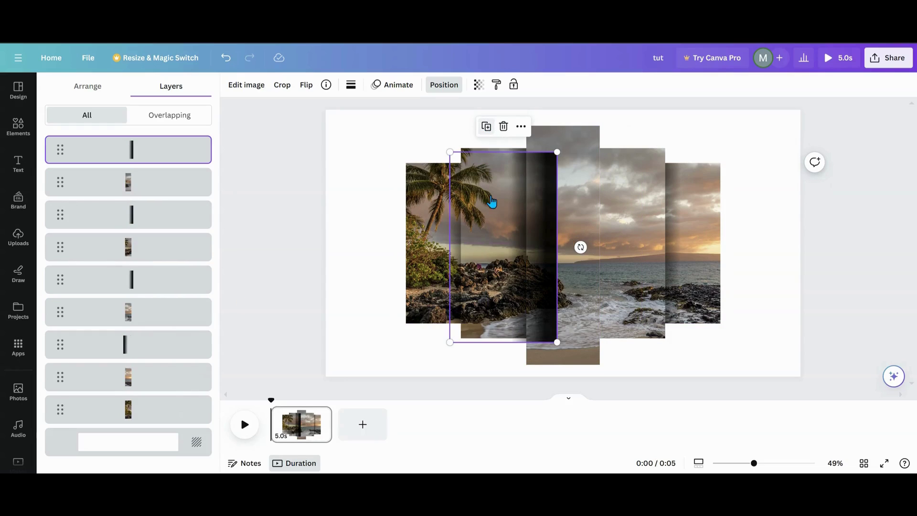
drag(580, 245, 602, 254)
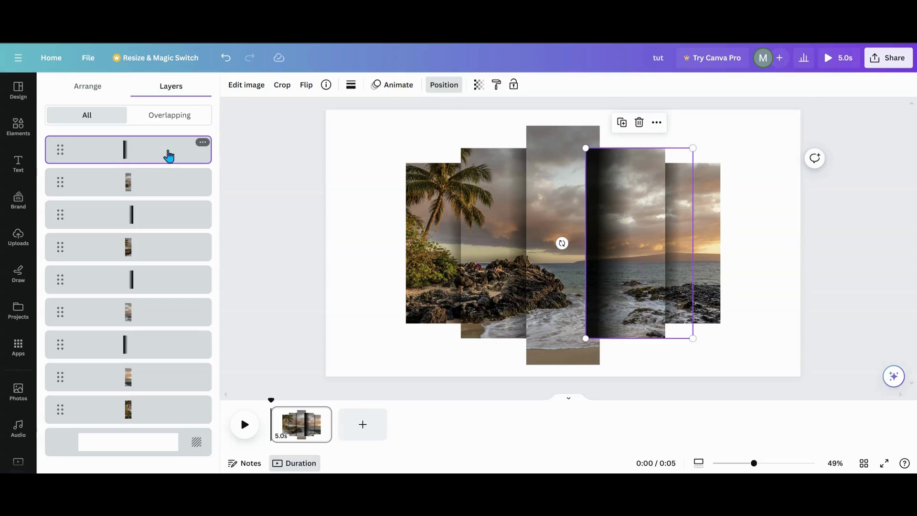
drag(167, 151, 147, 178)
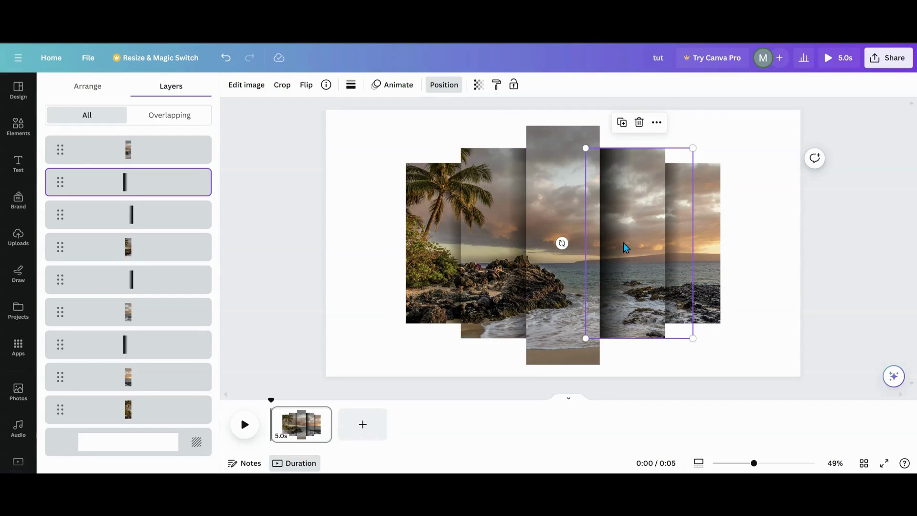
Step: Nudge the fourth, palm and second photos slightly to even out the panel spacing
drag(623, 242, 624, 242)
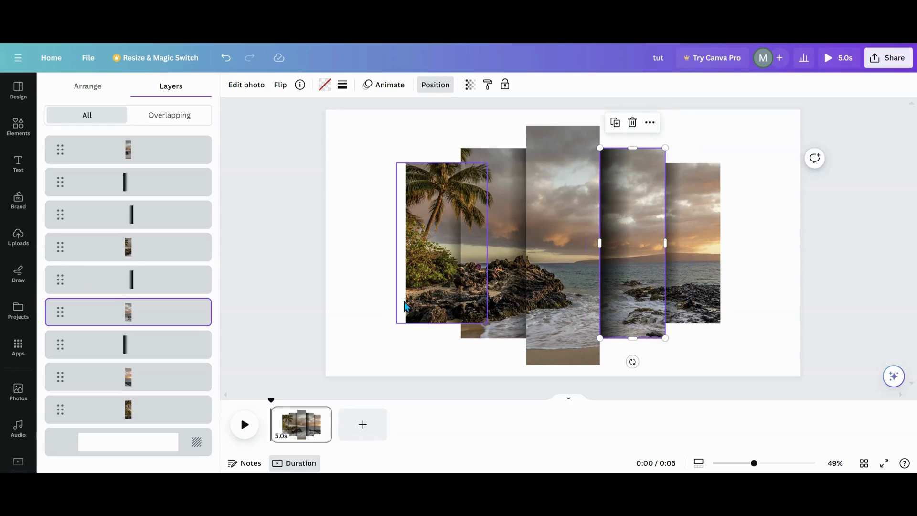
click(445, 227)
drag(445, 228, 433, 225)
drag(515, 264, 511, 261)
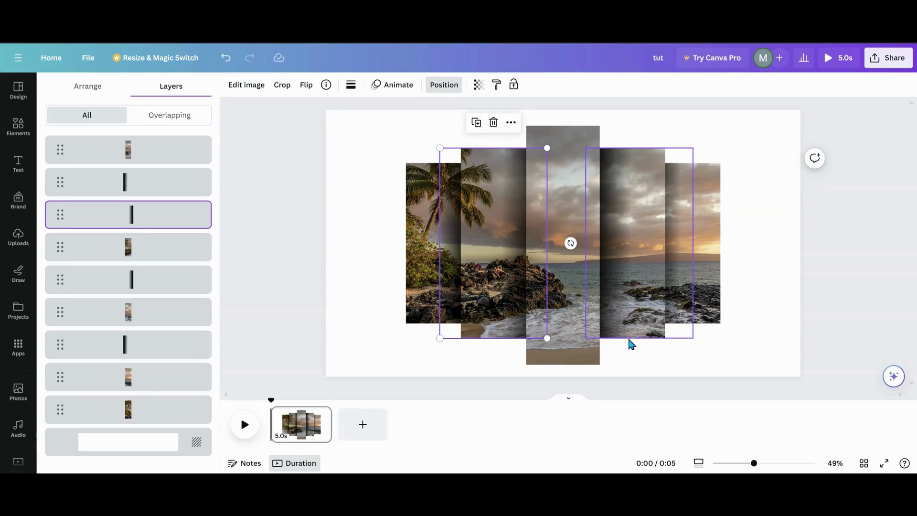
Step: Make the collage page background Black and add a blank second page after it
click(385, 156)
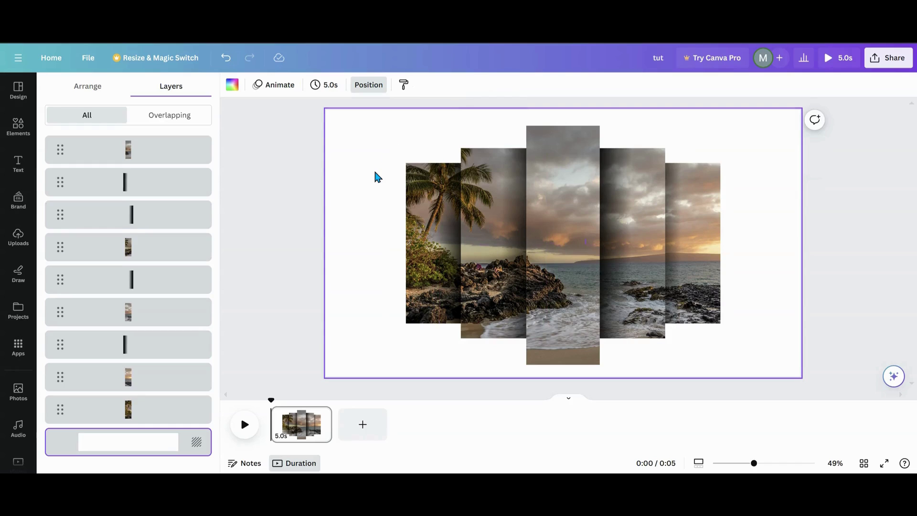
click(232, 85)
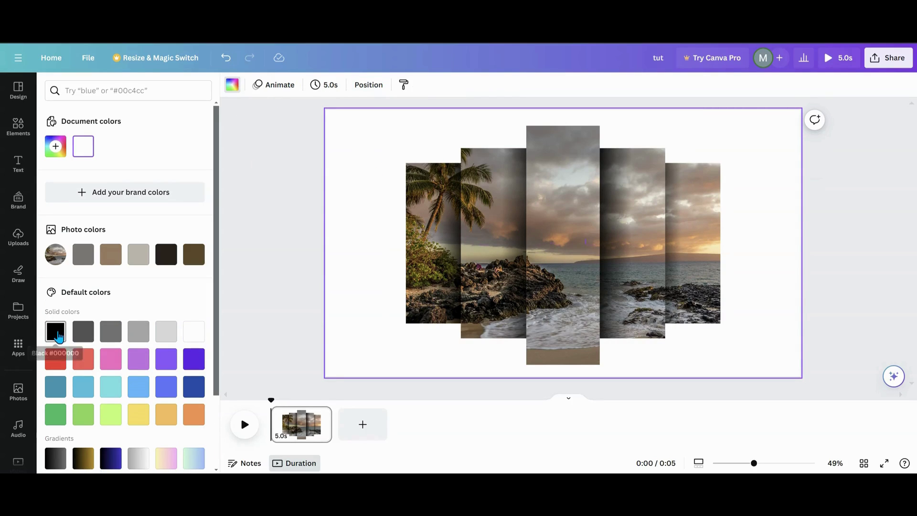
click(57, 335)
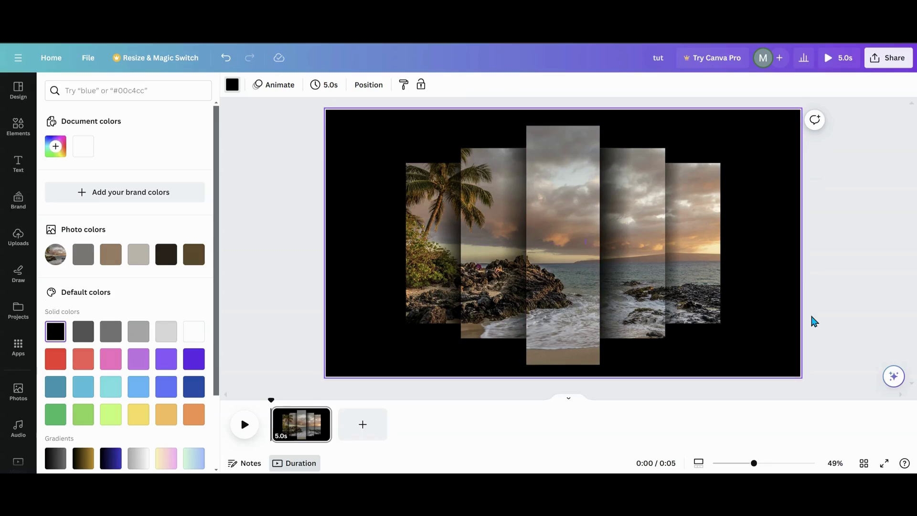
click(374, 429)
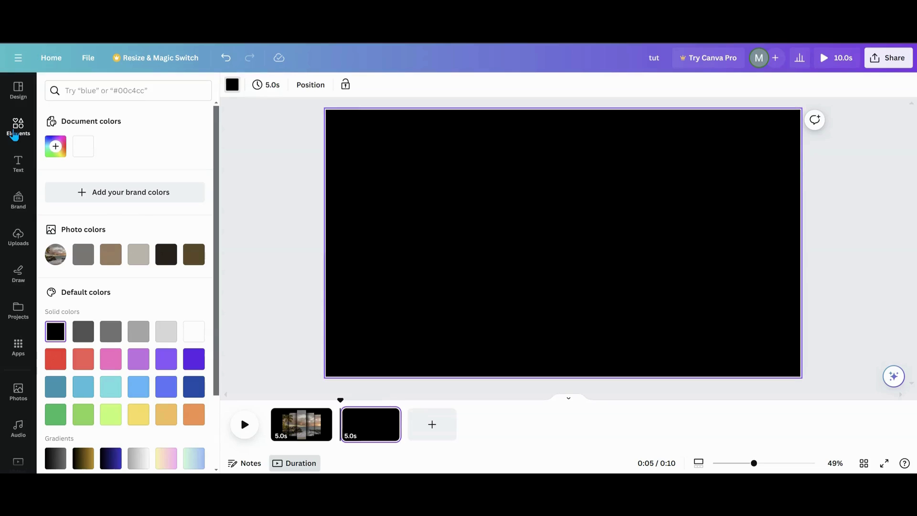
Step: Add the sofa mockup photo from recently used elements as the second page's background
click(14, 138)
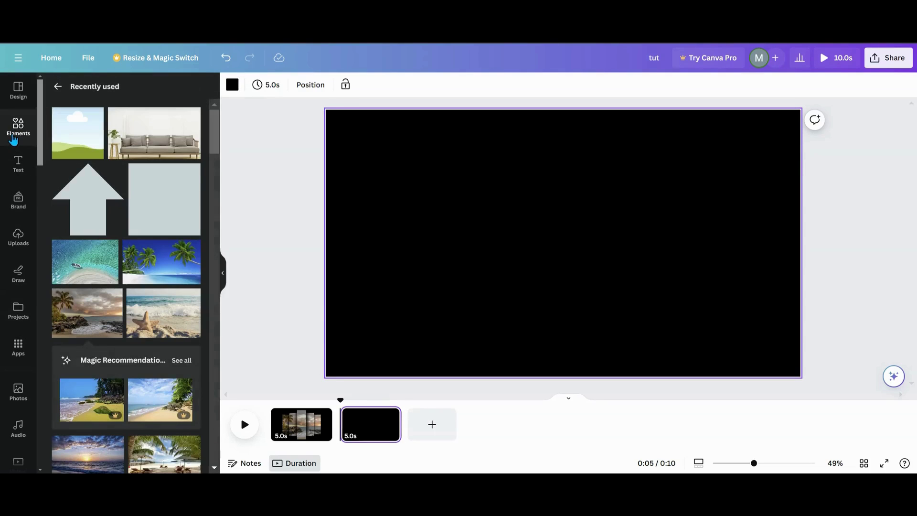
click(154, 136)
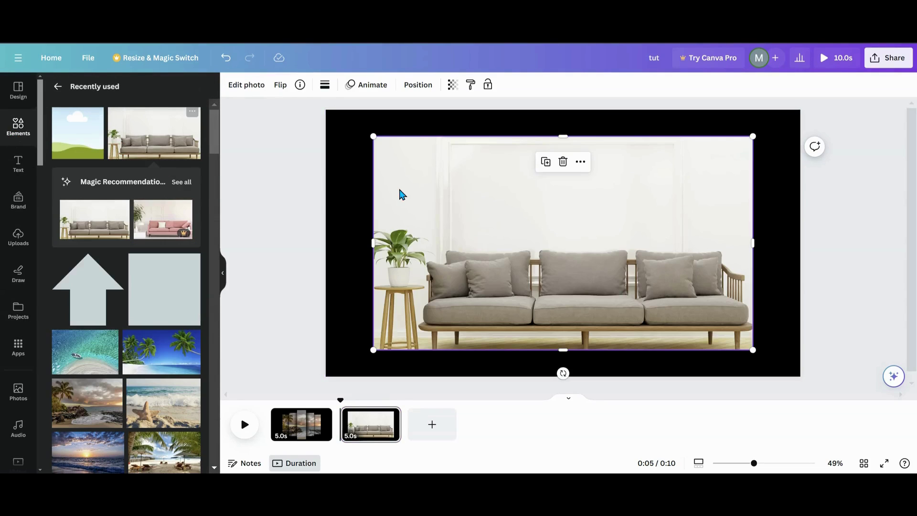
click(581, 162)
click(631, 369)
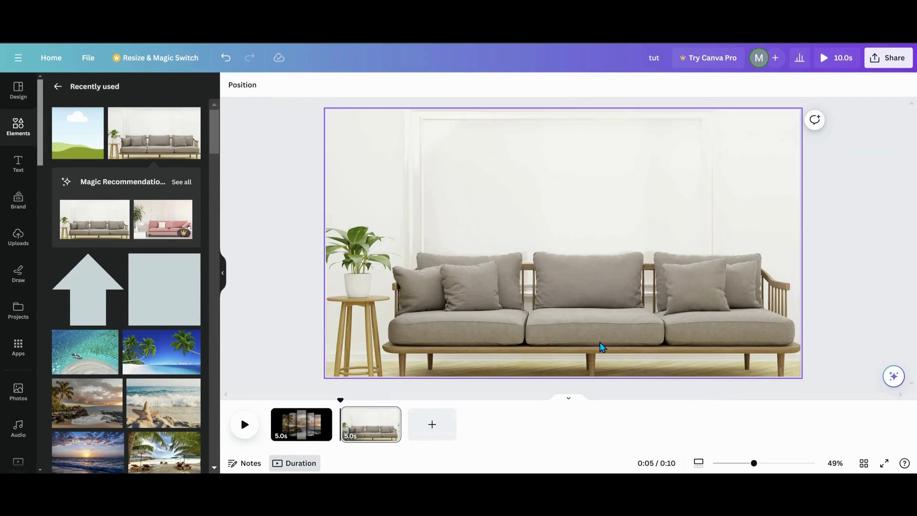
Step: Browse the previously uploaded images in the Uploads panel
click(57, 87)
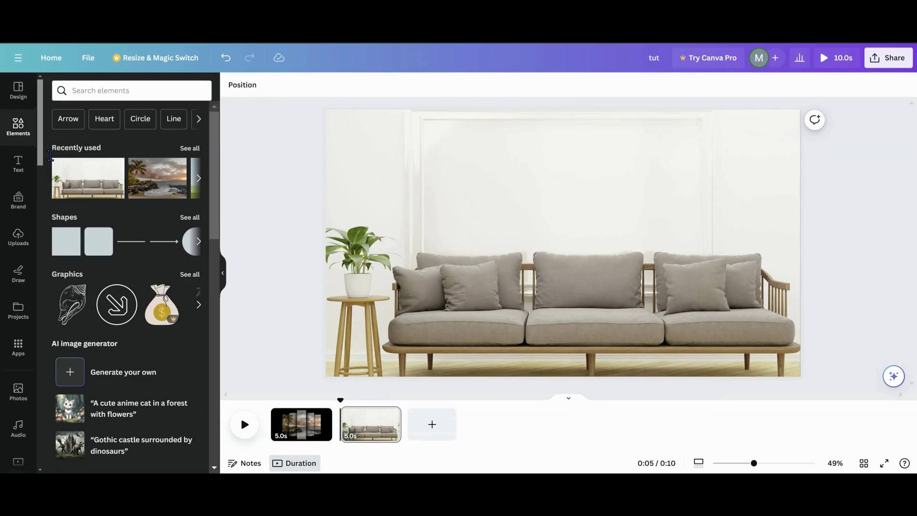
click(12, 246)
scroll(78, 232, down, 2)
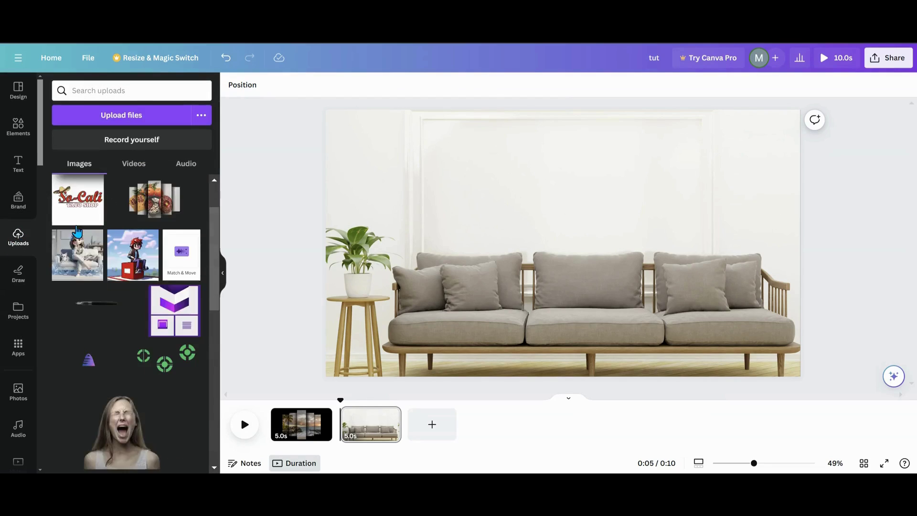
scroll(77, 232, down, 10)
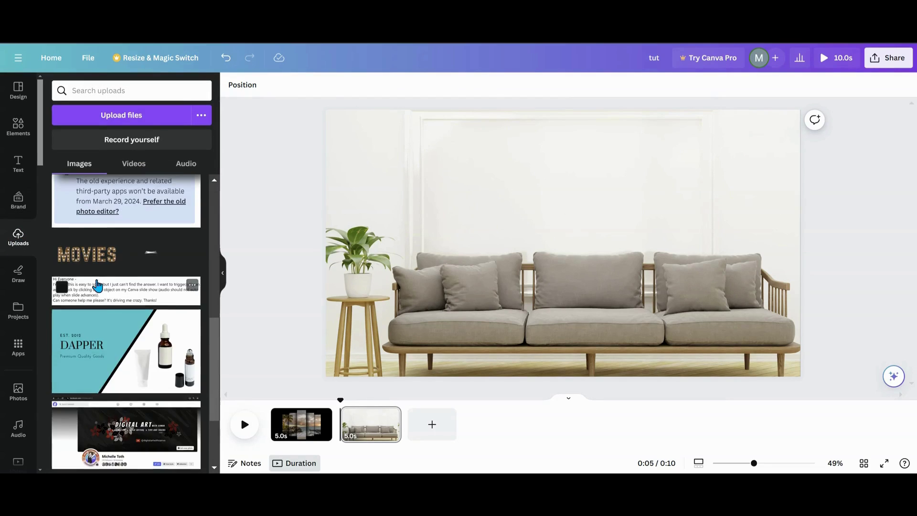
scroll(97, 286, down, 5)
scroll(97, 286, up, 8)
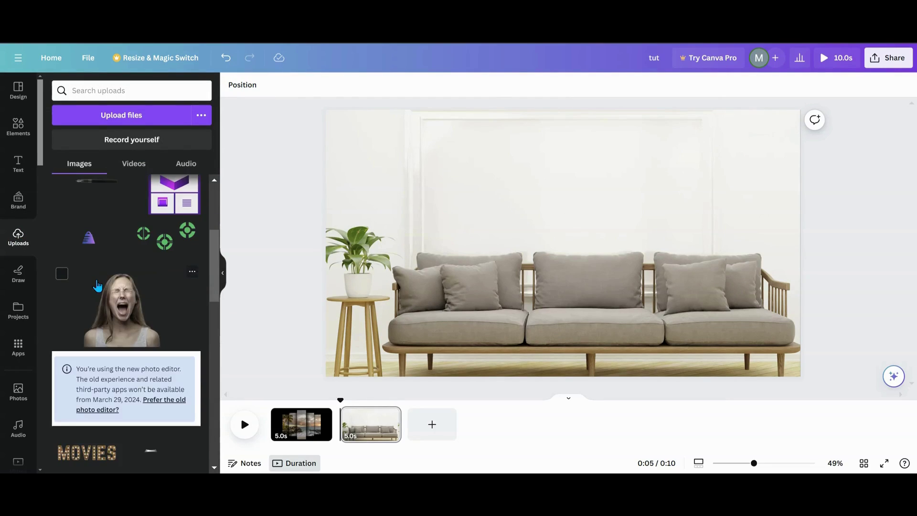
scroll(97, 286, up, 4)
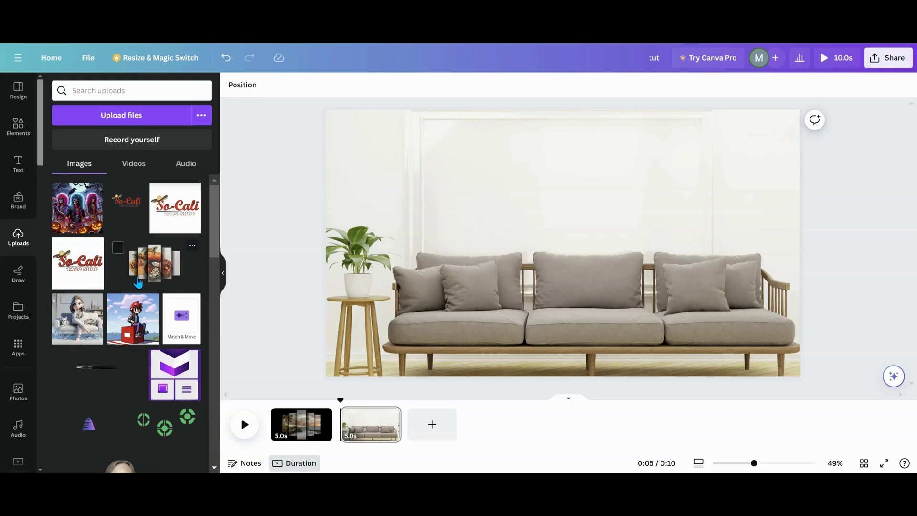
Step: Add the uploaded food collage, shrink it and centre it on the wall above the sofa
click(137, 282)
drag(584, 265, 584, 206)
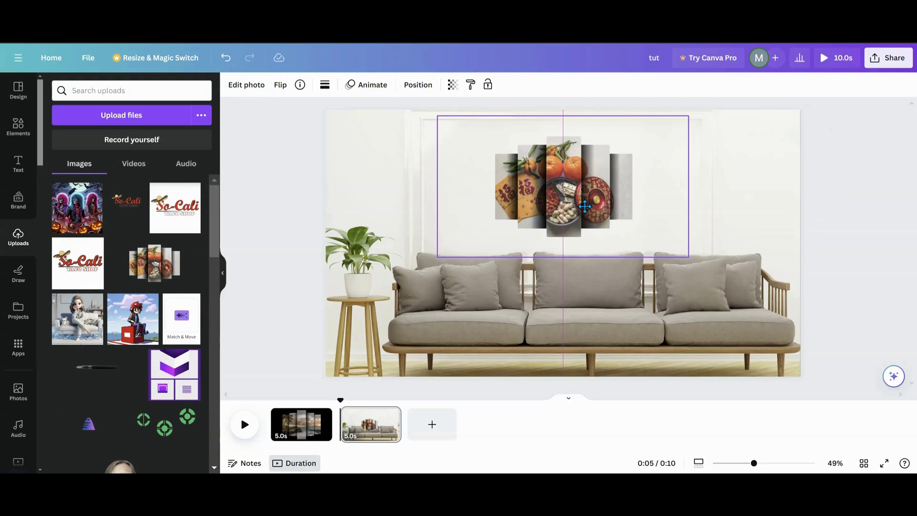
drag(689, 116, 677, 123)
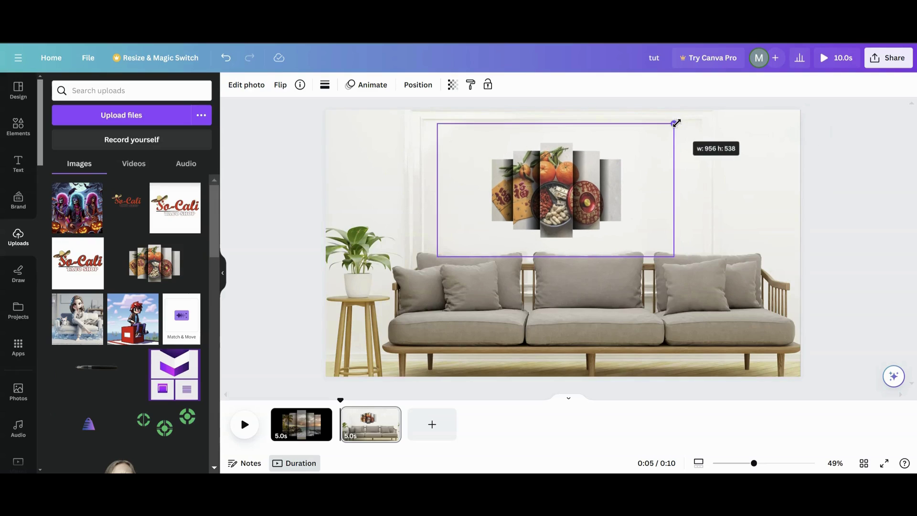
drag(581, 177, 602, 171)
click(310, 210)
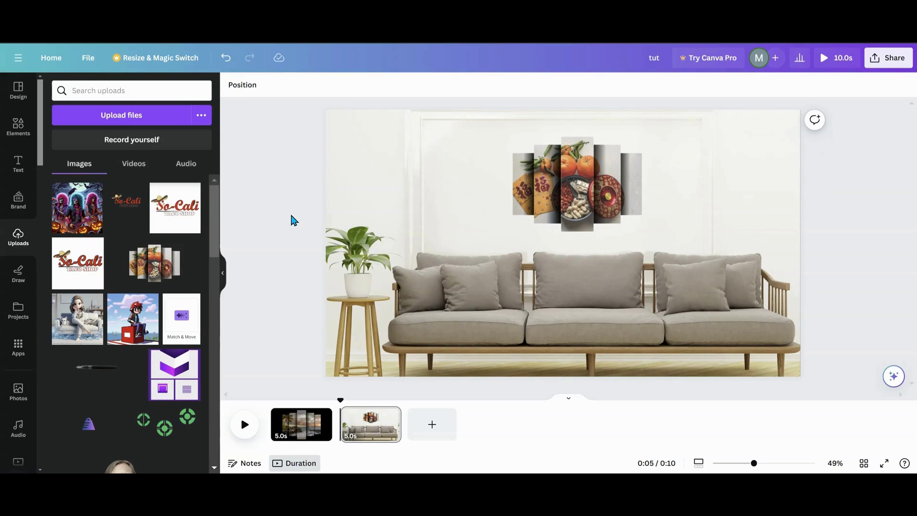